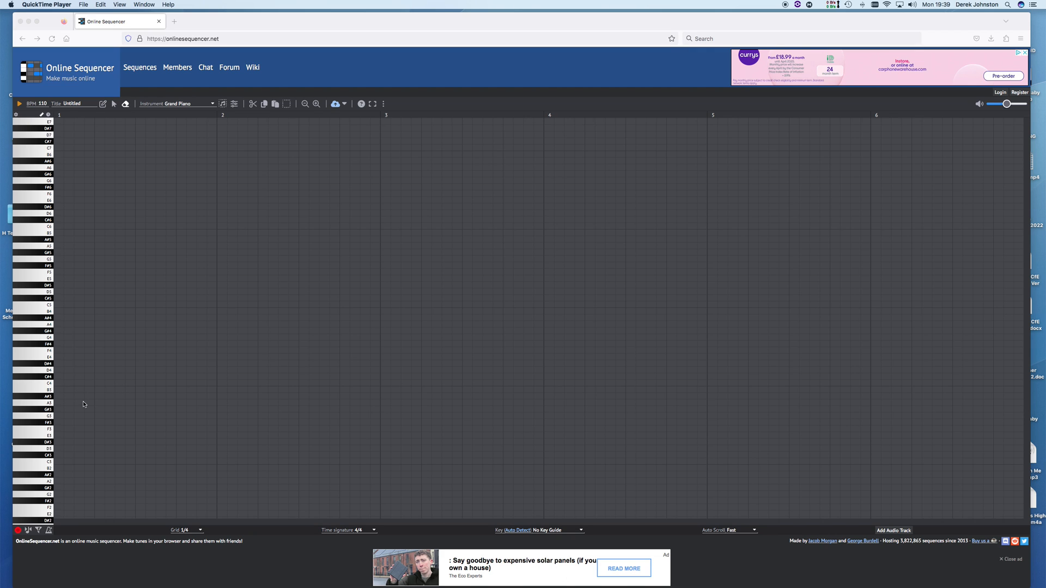
Change the track instrument to Electric Drum Kit from the Percussion section of the Instrument list
scroll(83, 404, up, 1)
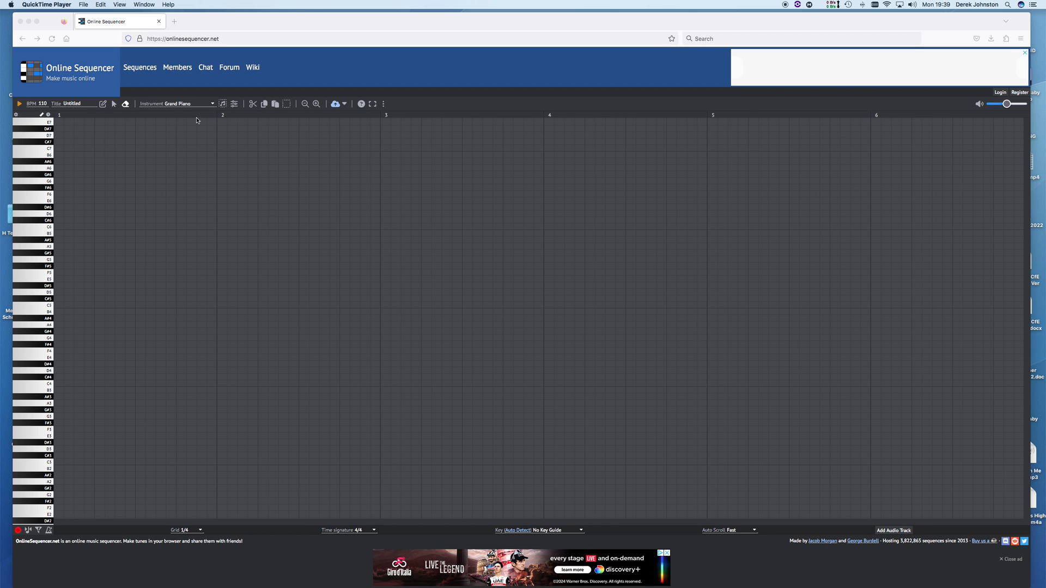
click(213, 104)
click(213, 105)
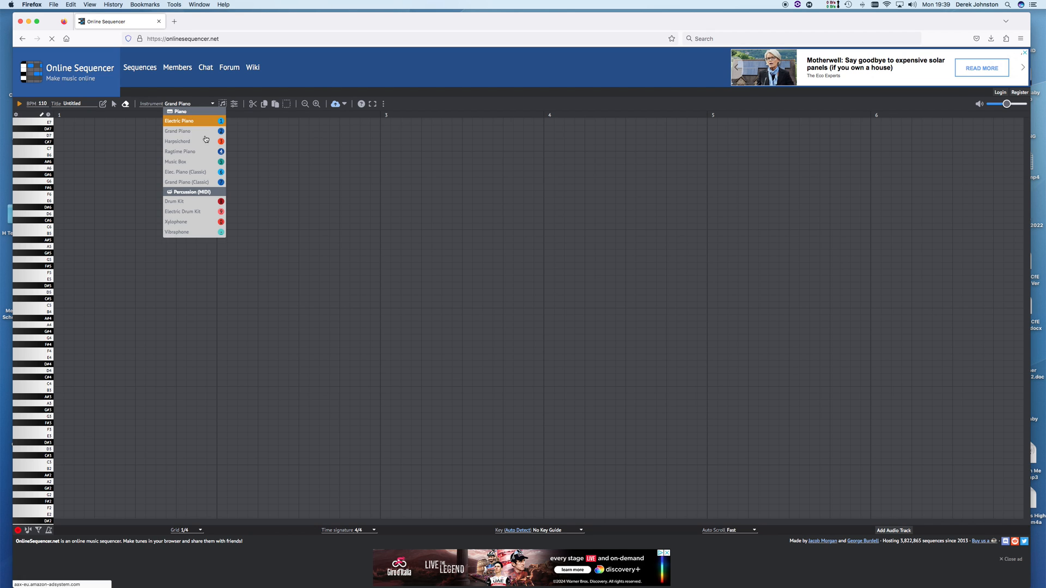
click(185, 216)
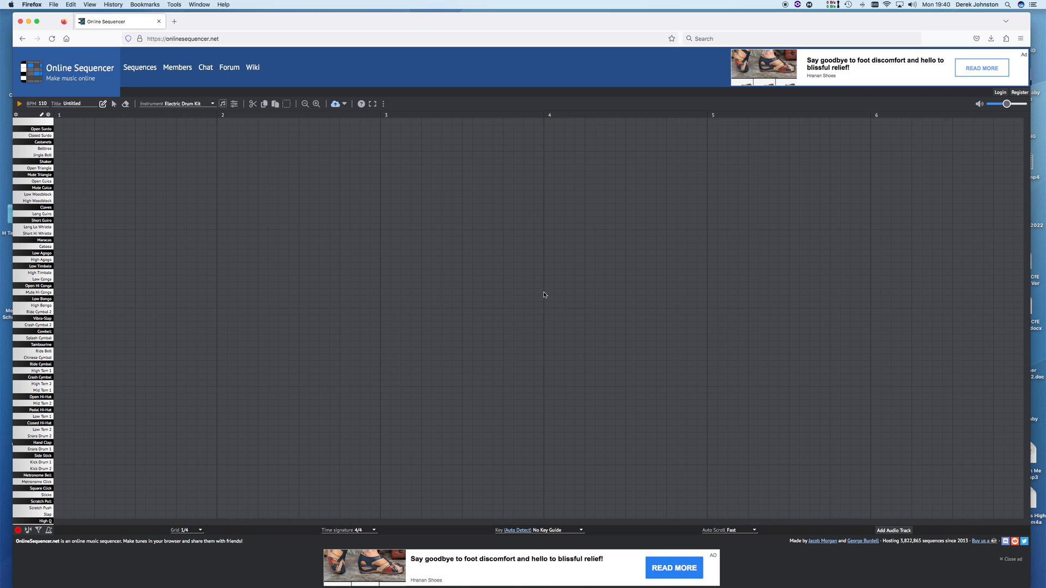
Place Kick Drum 2 hits on beats 1, 2, 3 and 4 of bar 1 and play them back
click(58, 469)
click(101, 471)
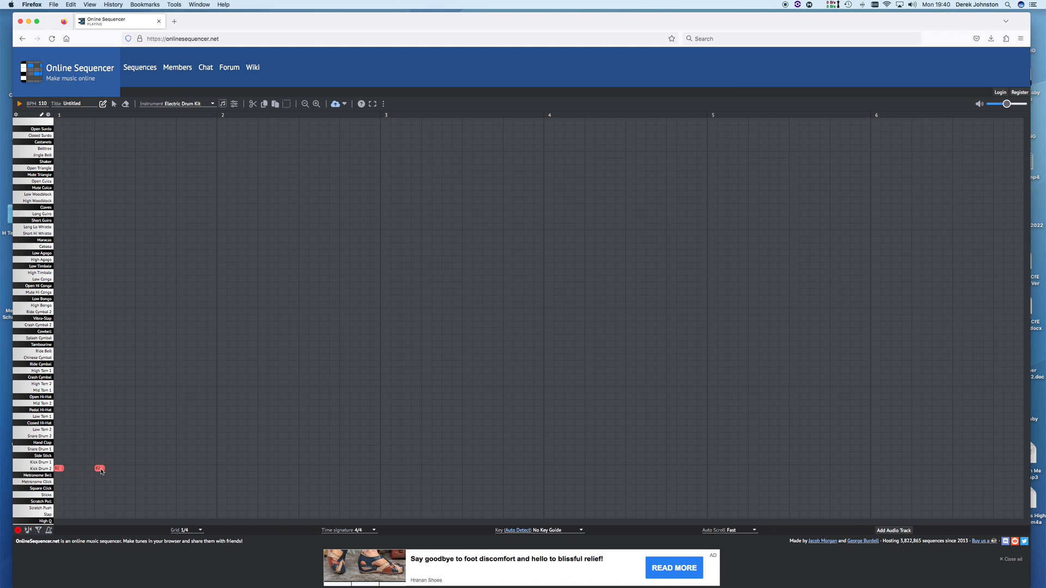
click(138, 470)
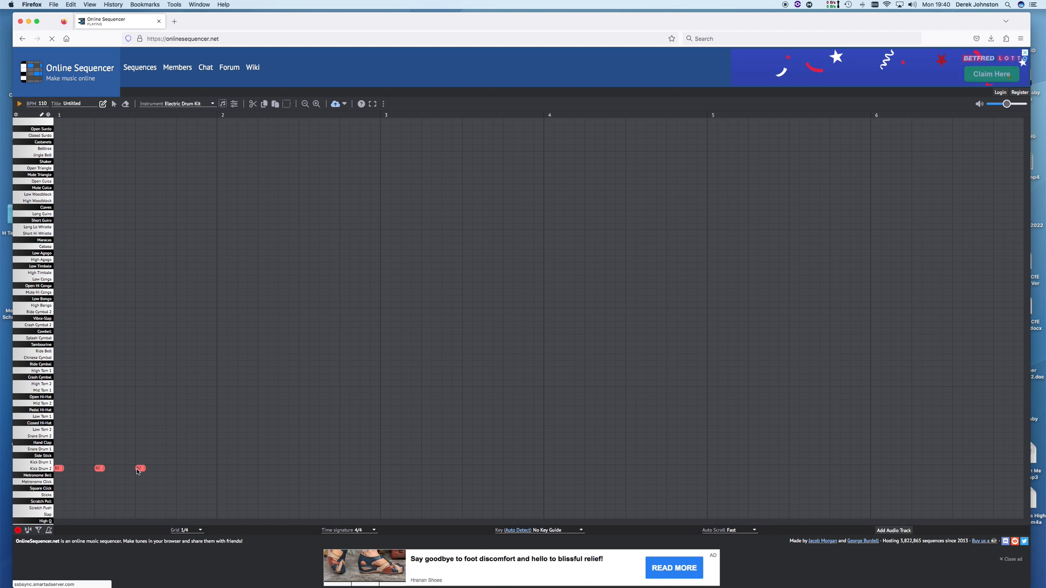
click(181, 469)
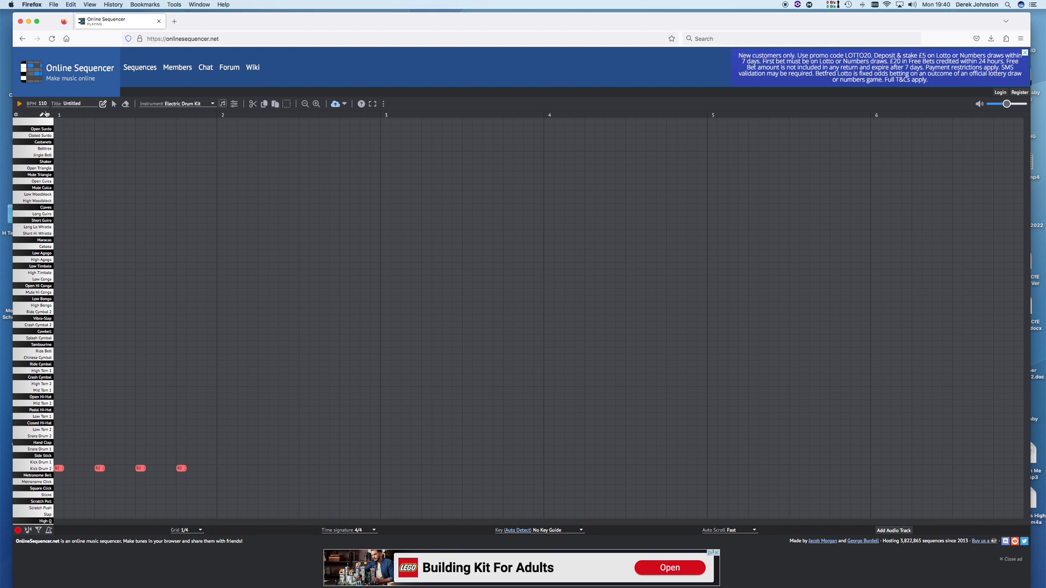
key(ctrl+Up)
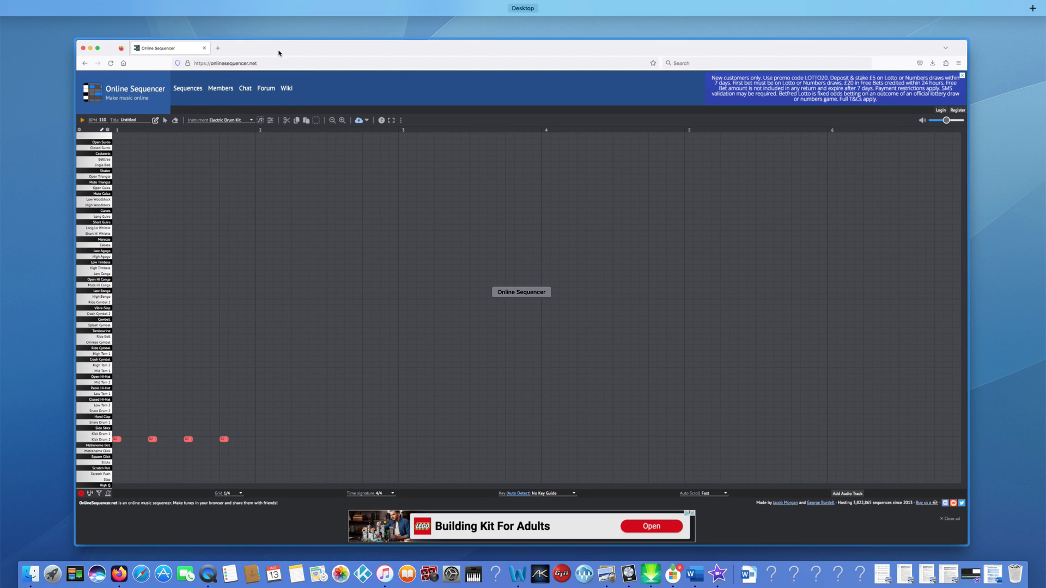
click(96, 46)
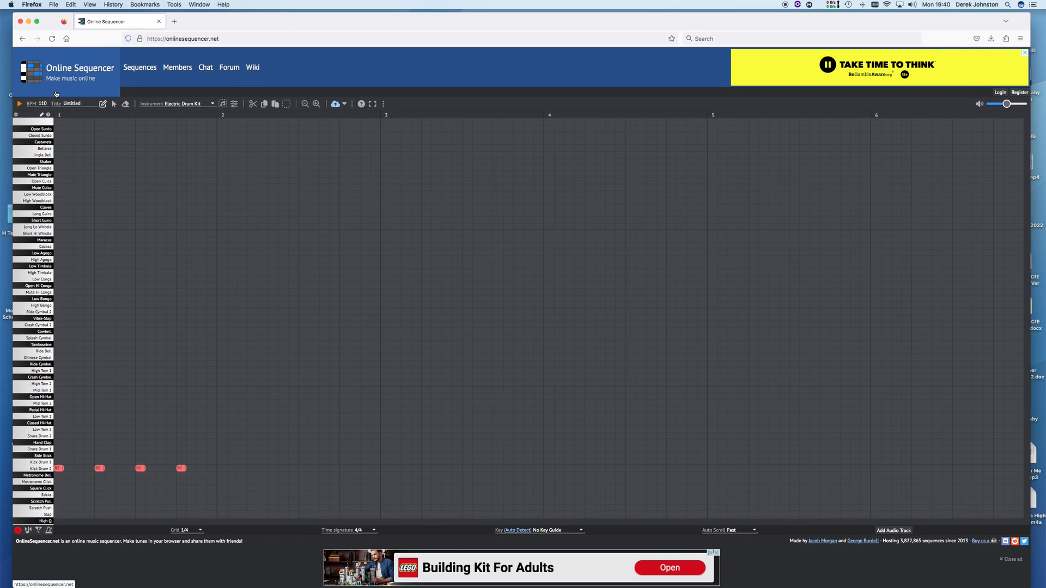
click(19, 104)
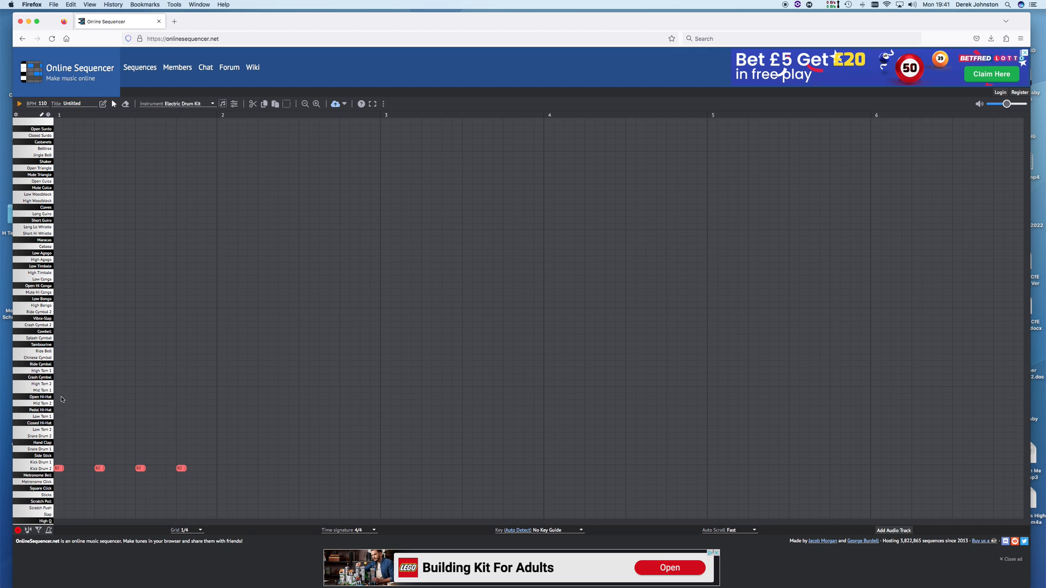
Copy the four bar-1 kick hits, paste them into bar 2, and play both bars
click(60, 469)
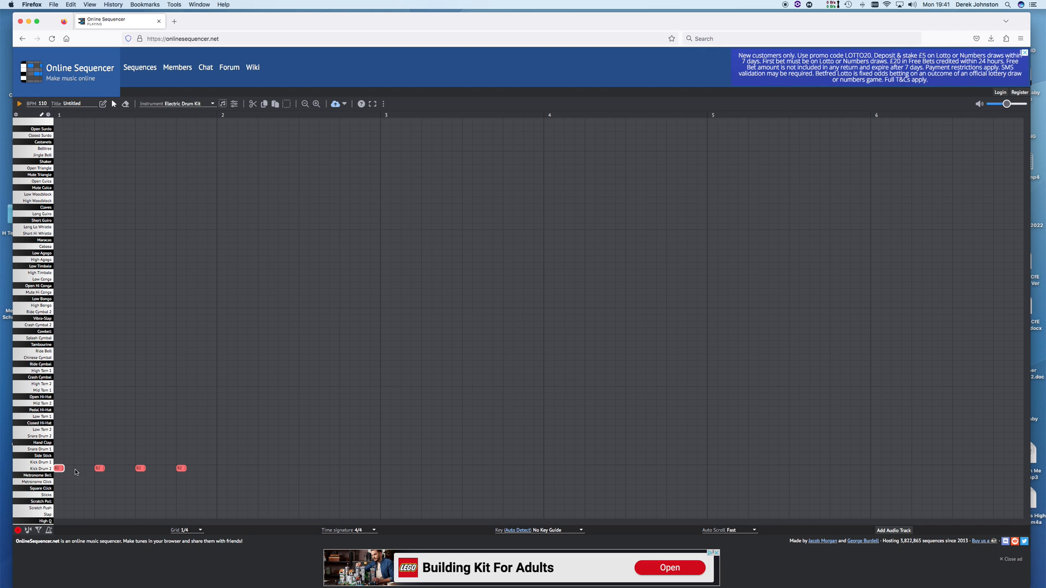
click(97, 470)
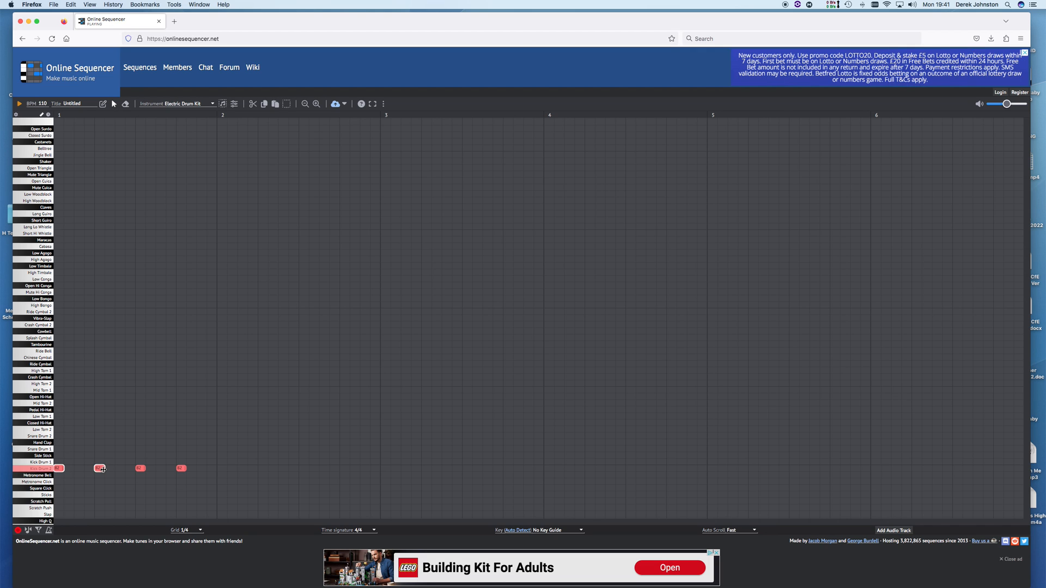
click(142, 470)
click(181, 469)
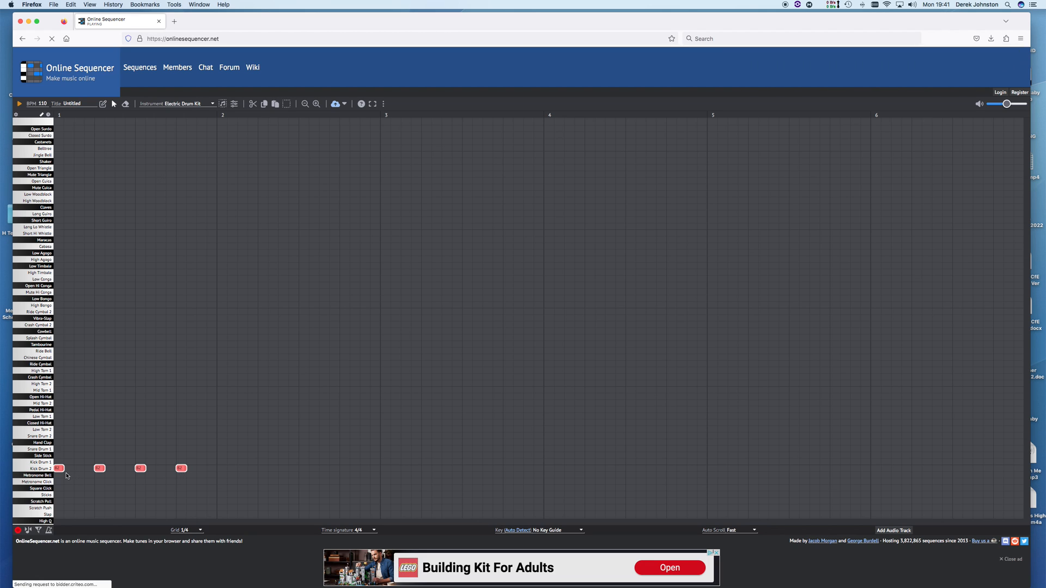
click(264, 105)
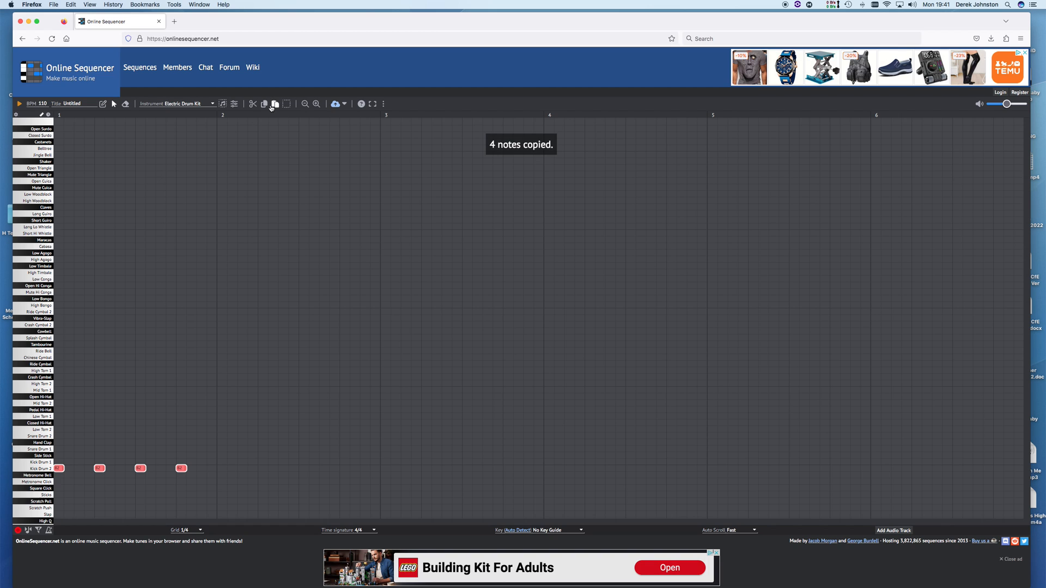
click(274, 104)
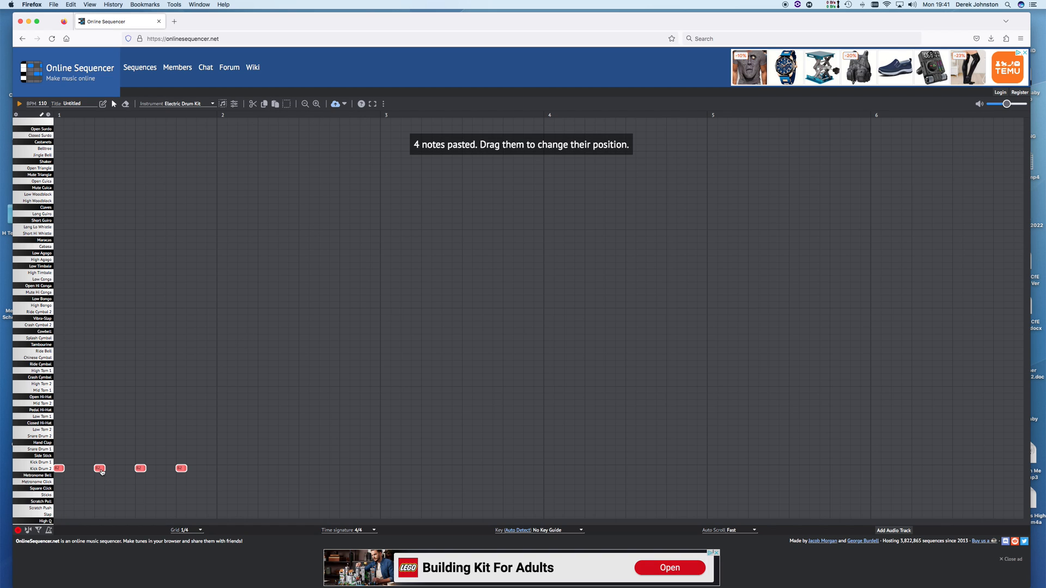
drag(100, 473, 269, 470)
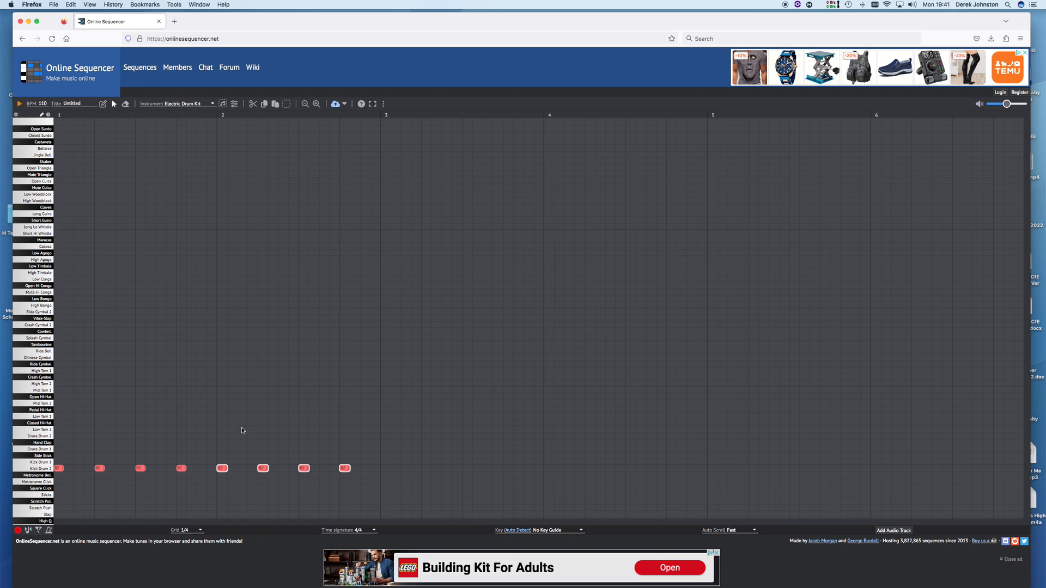
click(20, 104)
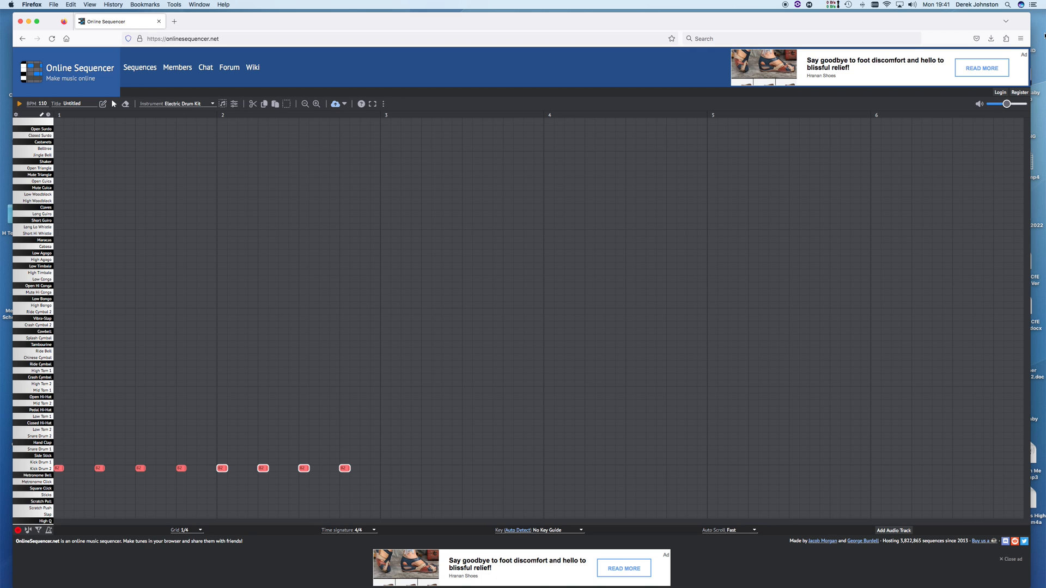
drag(1029, 22, 1035, 21)
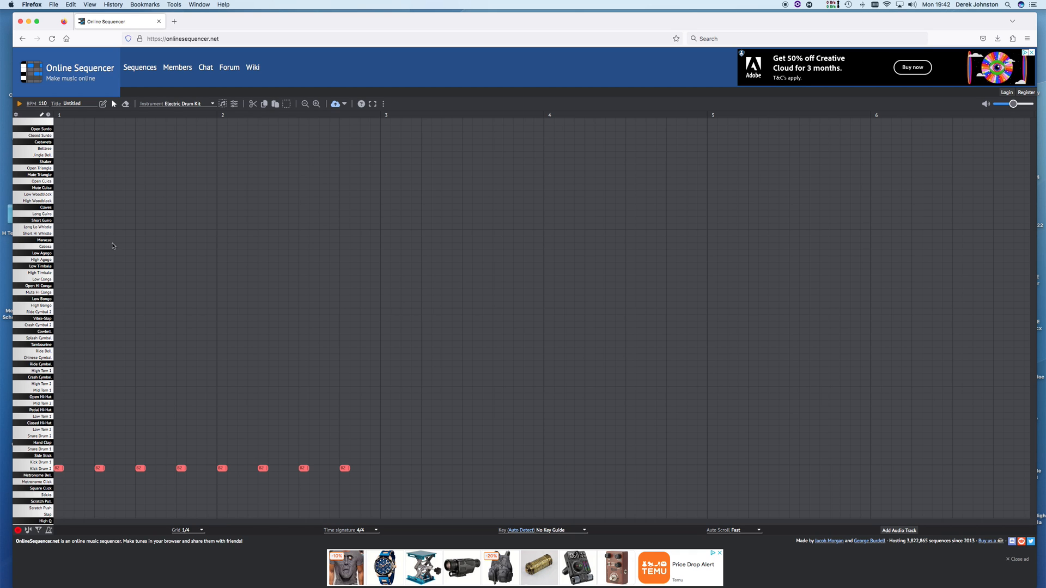
Add Snare Drum 1 hits on beats 2 and 4 and play the kick-snare beat
click(99, 450)
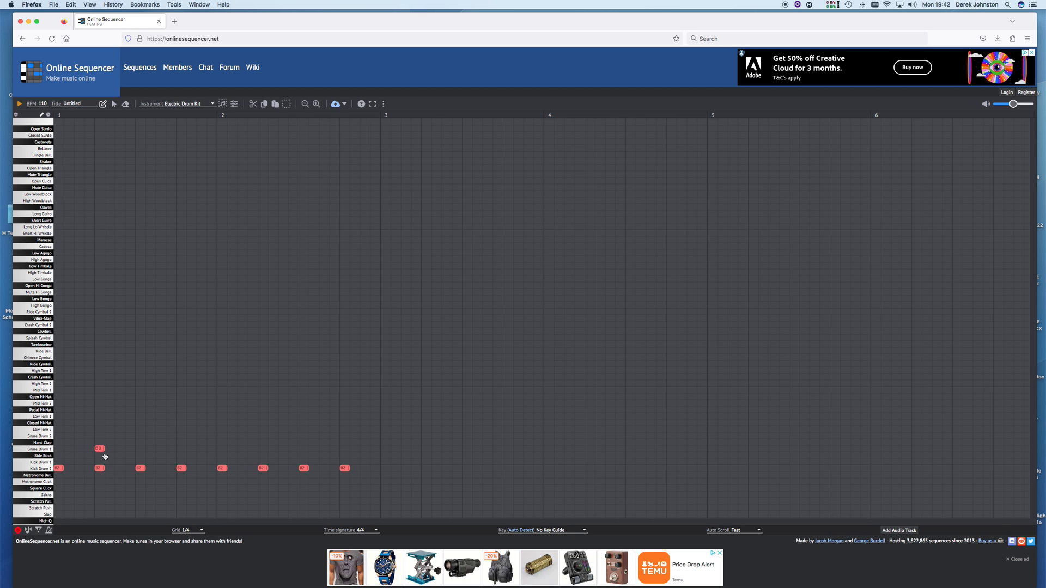
click(182, 449)
click(346, 449)
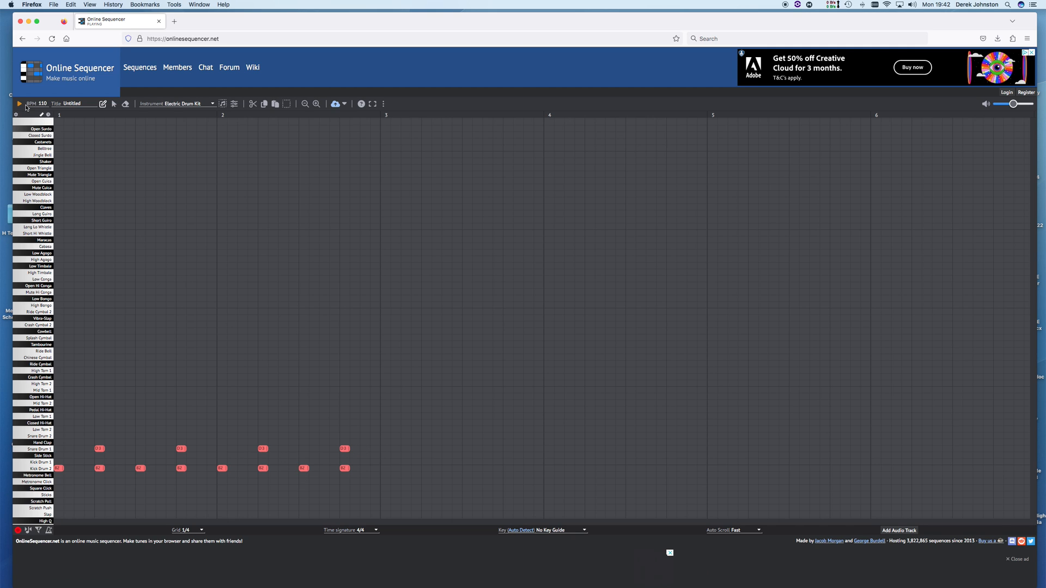
click(21, 105)
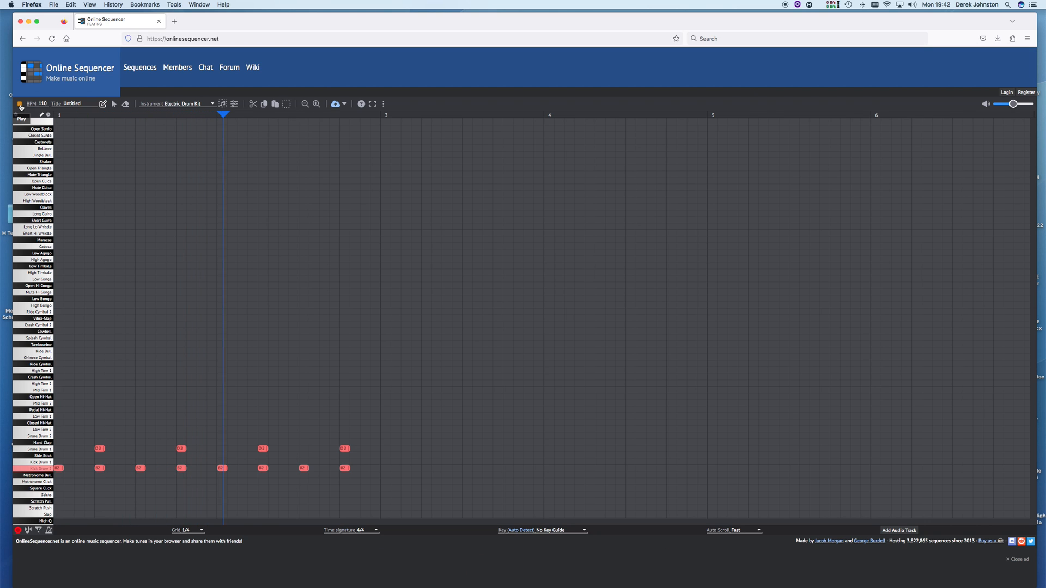
click(21, 105)
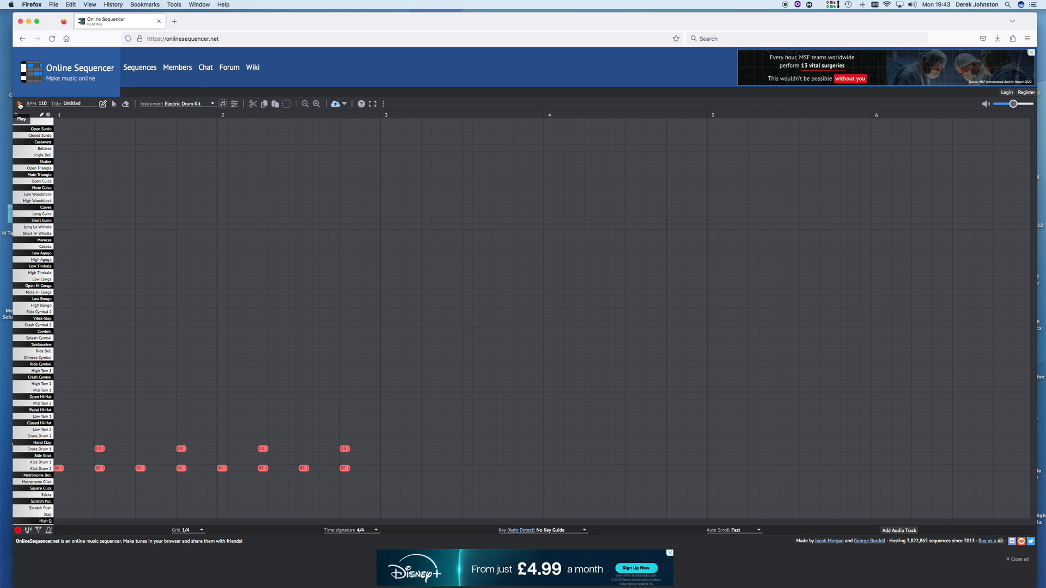
click(19, 105)
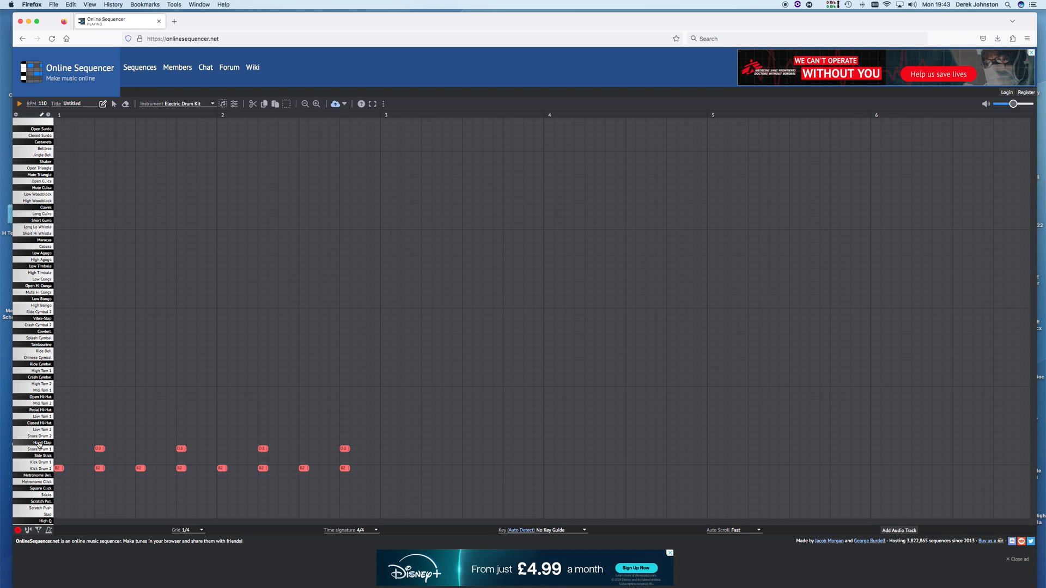
Draw paired Hand Clap hits in bars 1 and 2 and play the beat
click(142, 451)
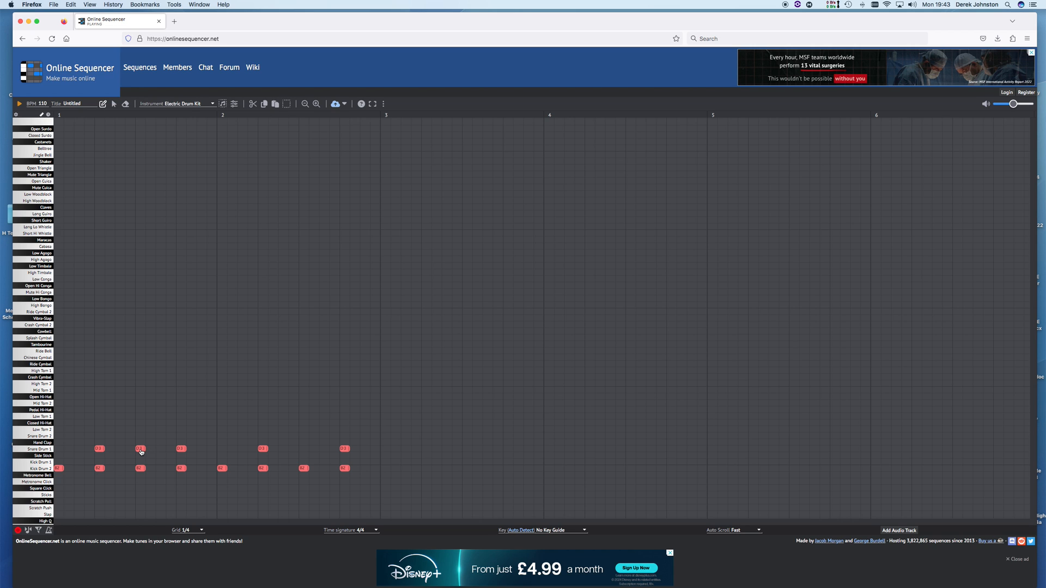
click(114, 105)
drag(142, 451, 142, 445)
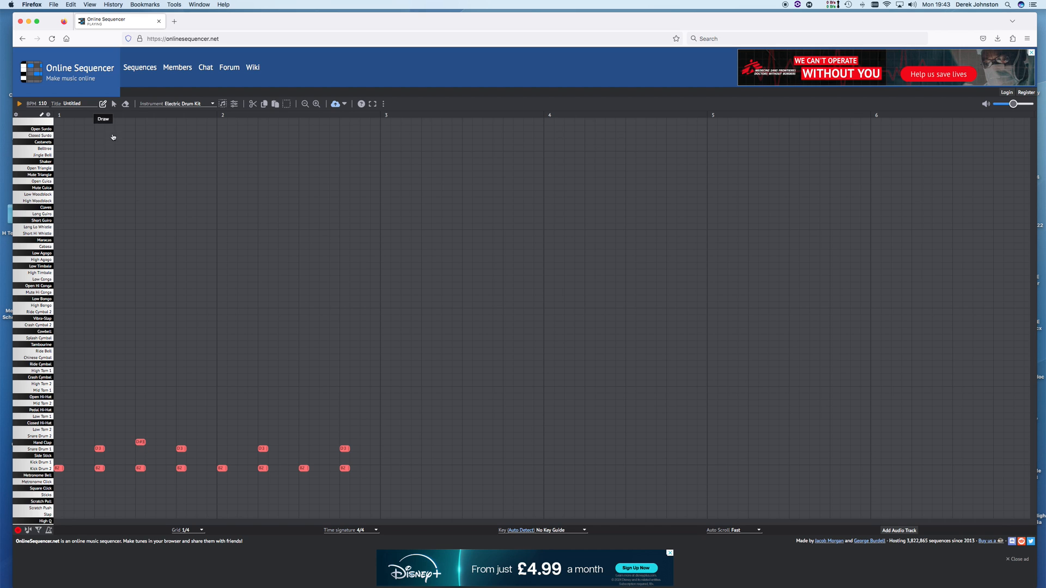
click(150, 444)
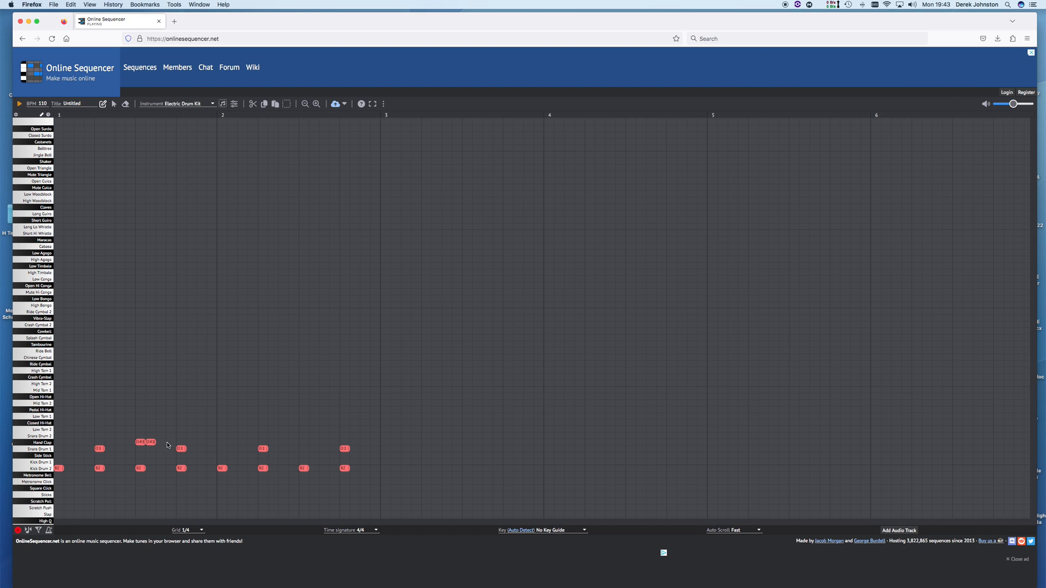
click(221, 443)
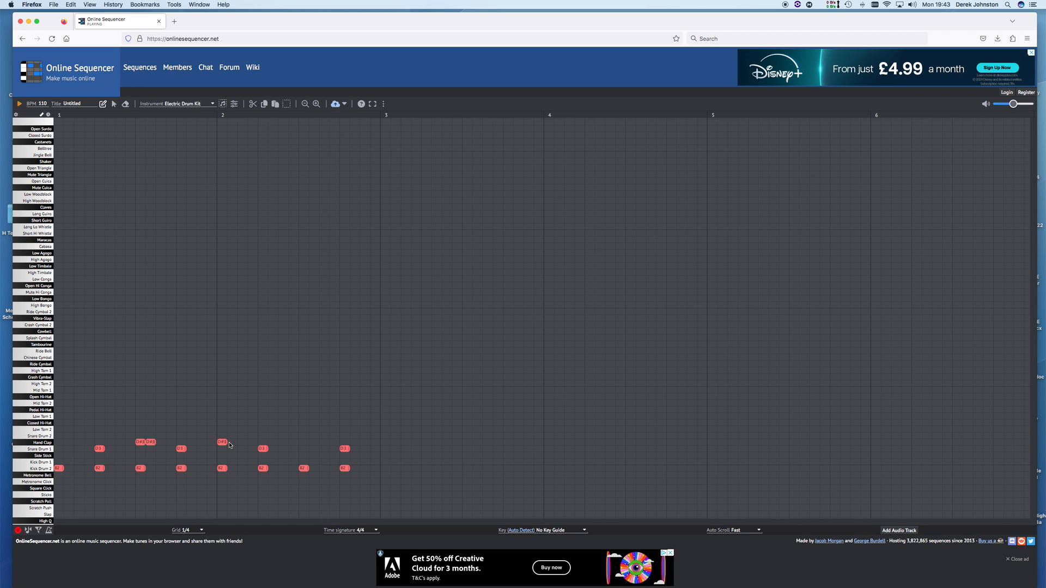
click(304, 443)
click(314, 442)
click(19, 103)
Shift the last Hand Clap hit one step later and replay the pattern louder
click(315, 442)
drag(316, 444, 327, 445)
click(21, 104)
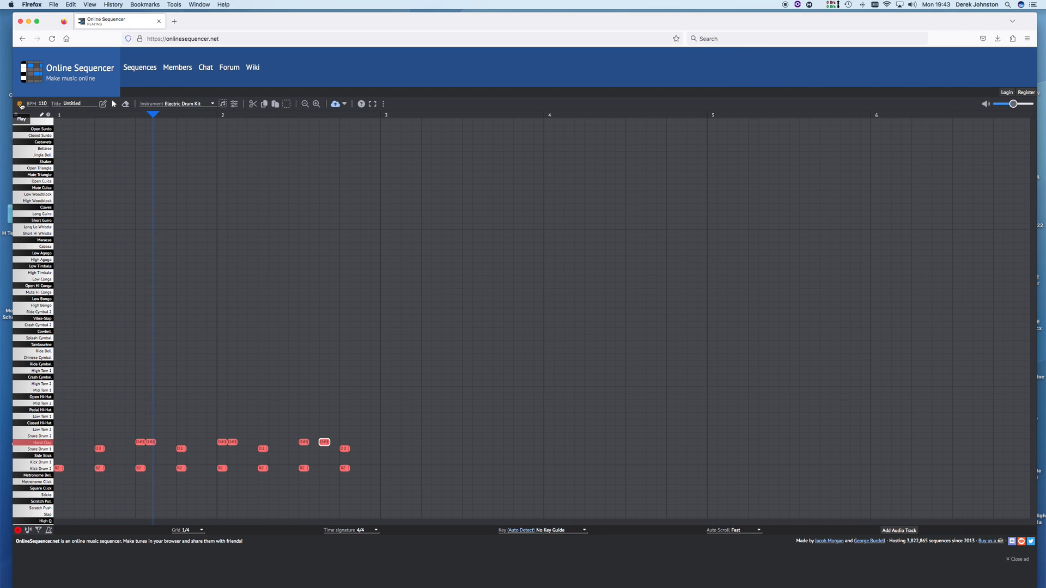
key(XF86AudioRaiseVolume)
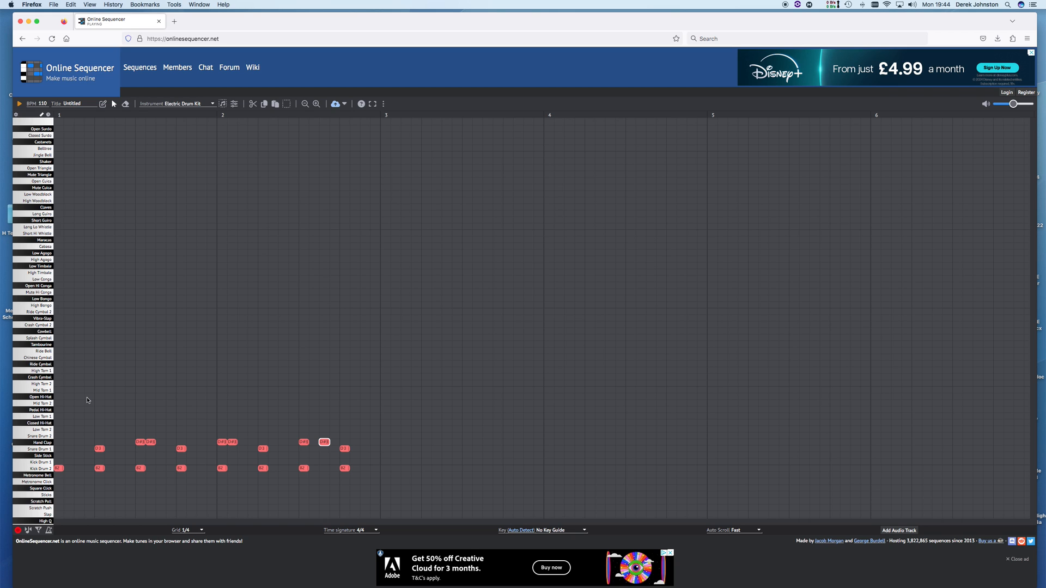
key(XF86AudioRaiseVolume)
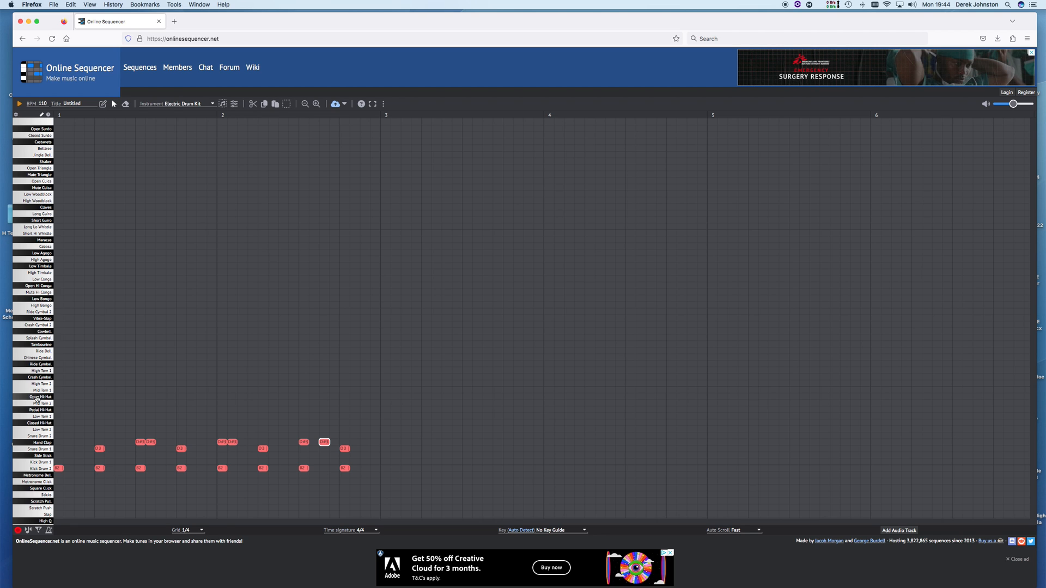
Fill the Closed Hi-Hat row with a hit on every step of bar 1
click(58, 424)
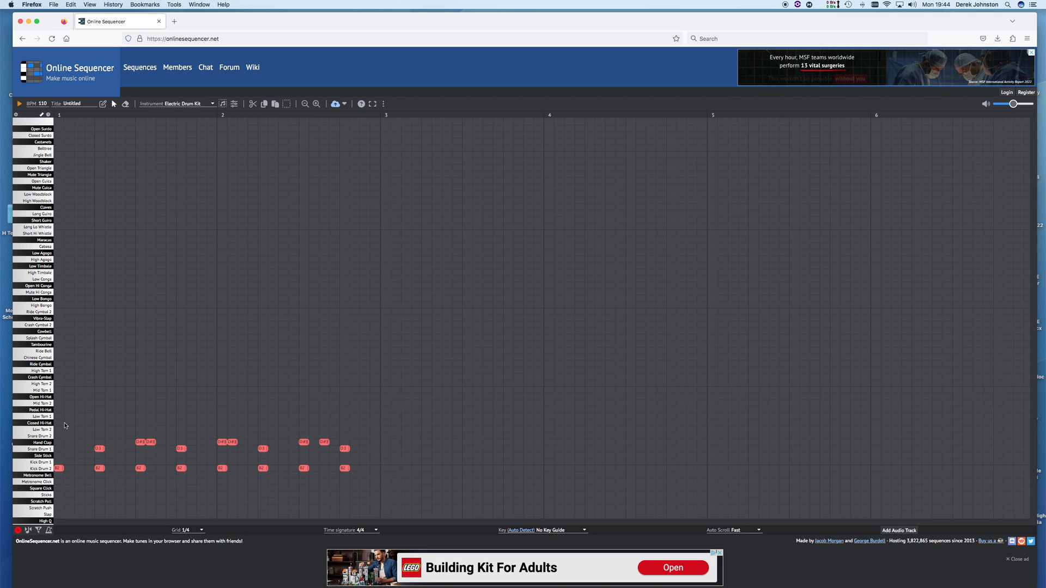
click(103, 104)
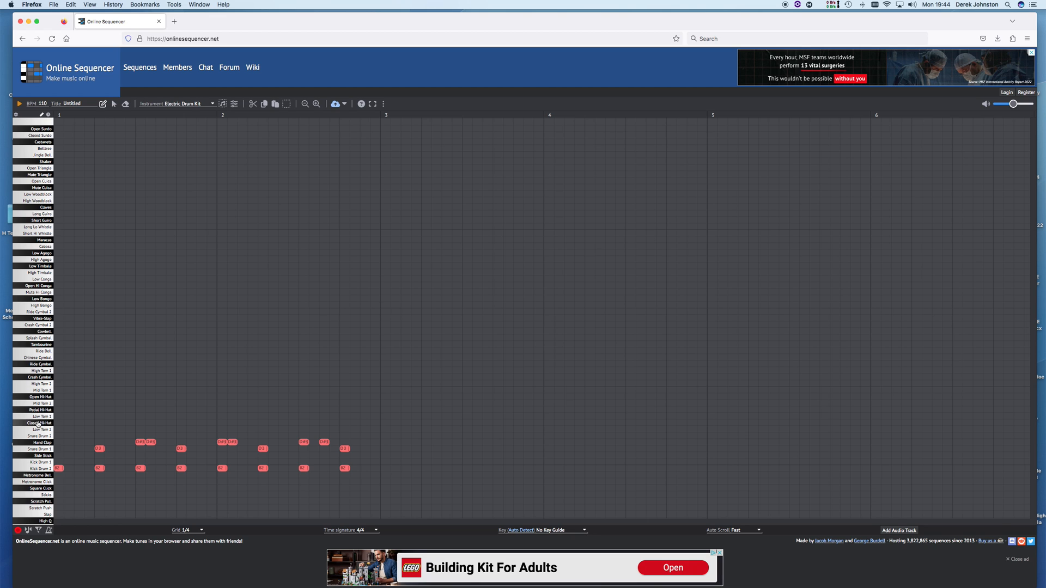
click(58, 423)
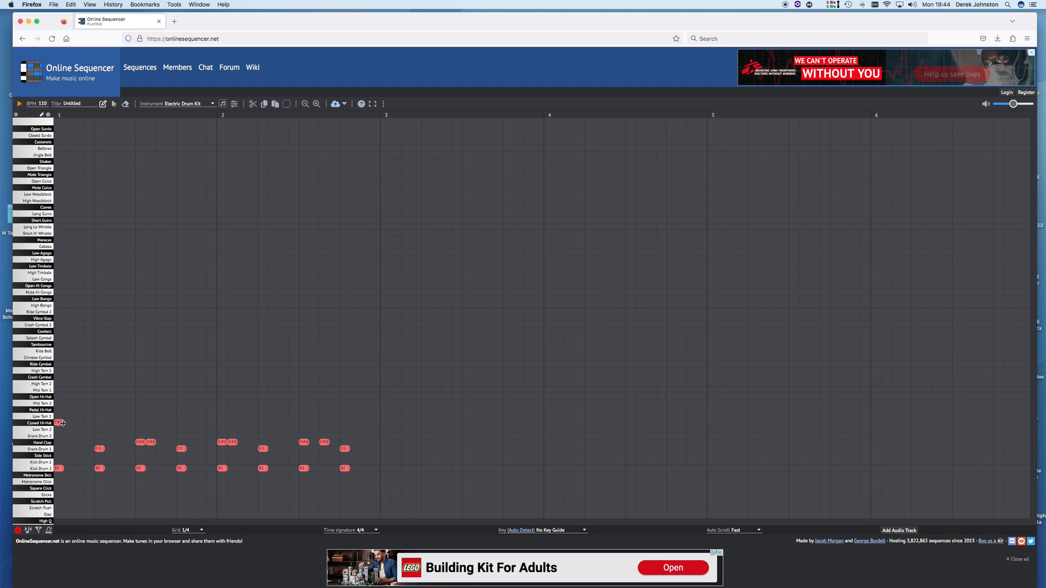
click(68, 423)
click(79, 423)
click(89, 423)
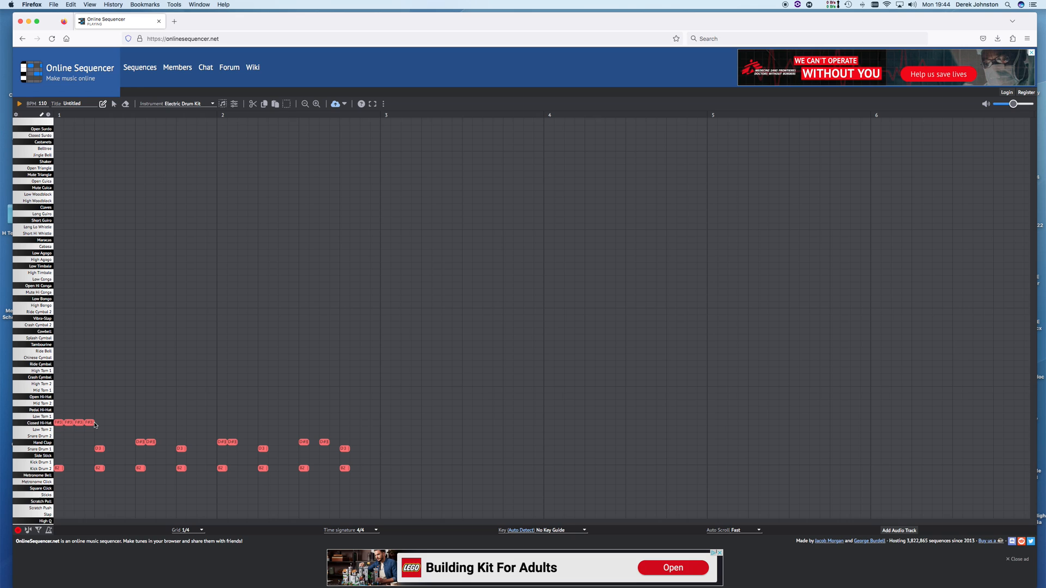
click(100, 422)
click(110, 422)
click(120, 423)
click(130, 422)
click(141, 422)
click(162, 422)
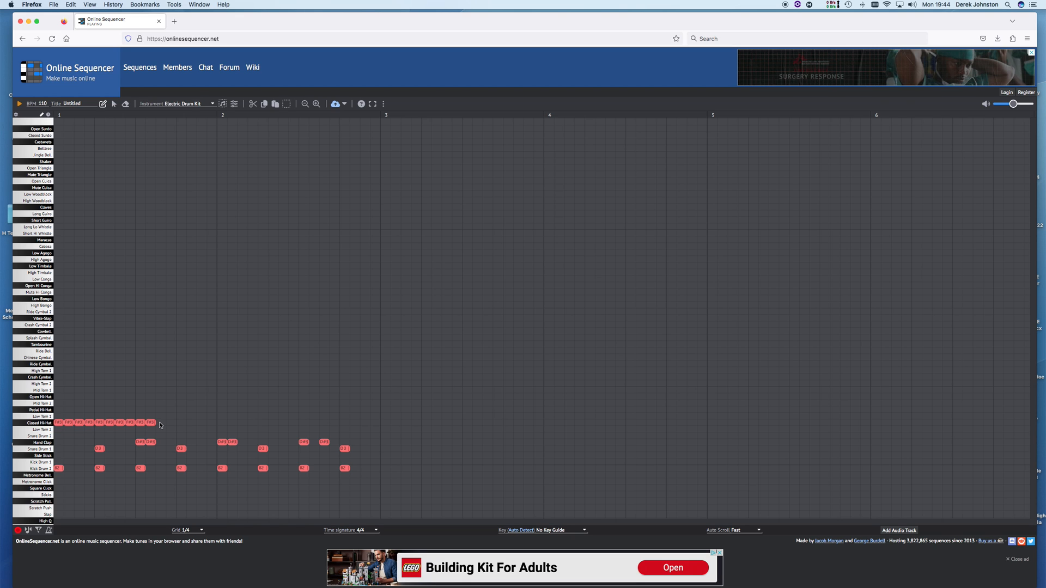
click(171, 423)
Continue the Closed Hi-Hat hits across every step of bar 2 and listen to the beat
click(193, 424)
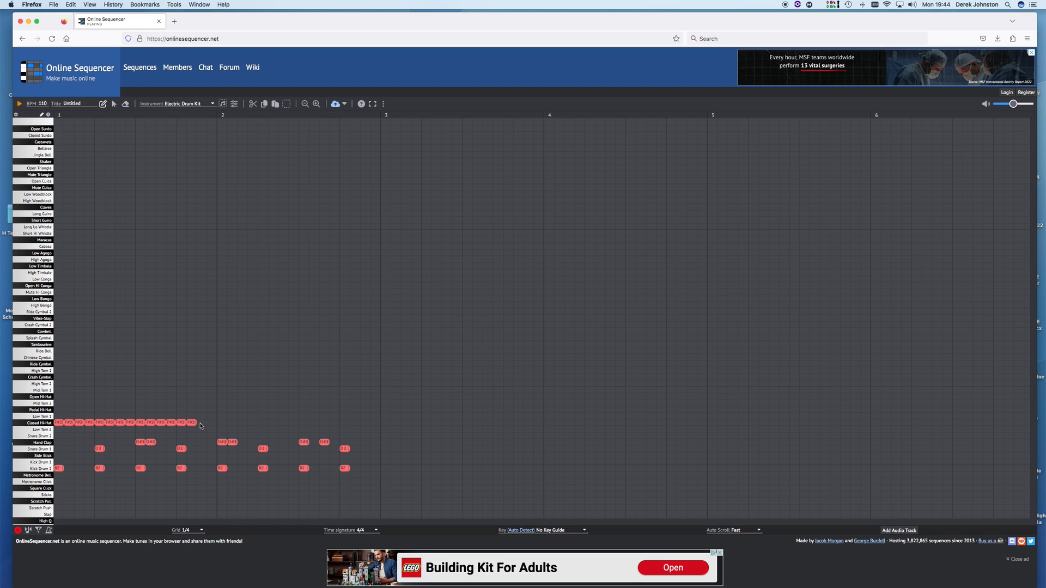
click(202, 424)
click(212, 424)
click(222, 424)
click(233, 423)
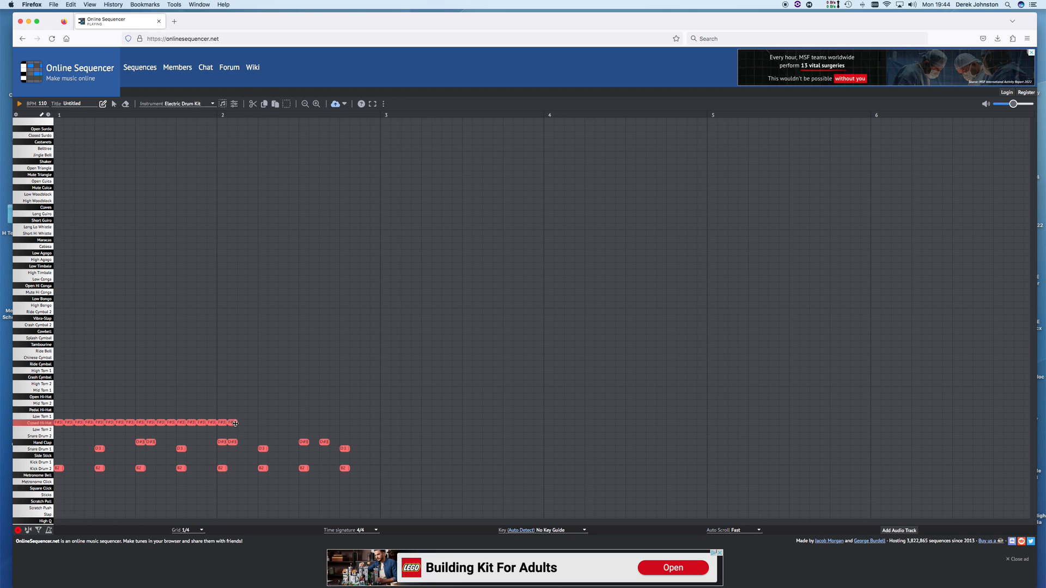
click(242, 424)
click(253, 424)
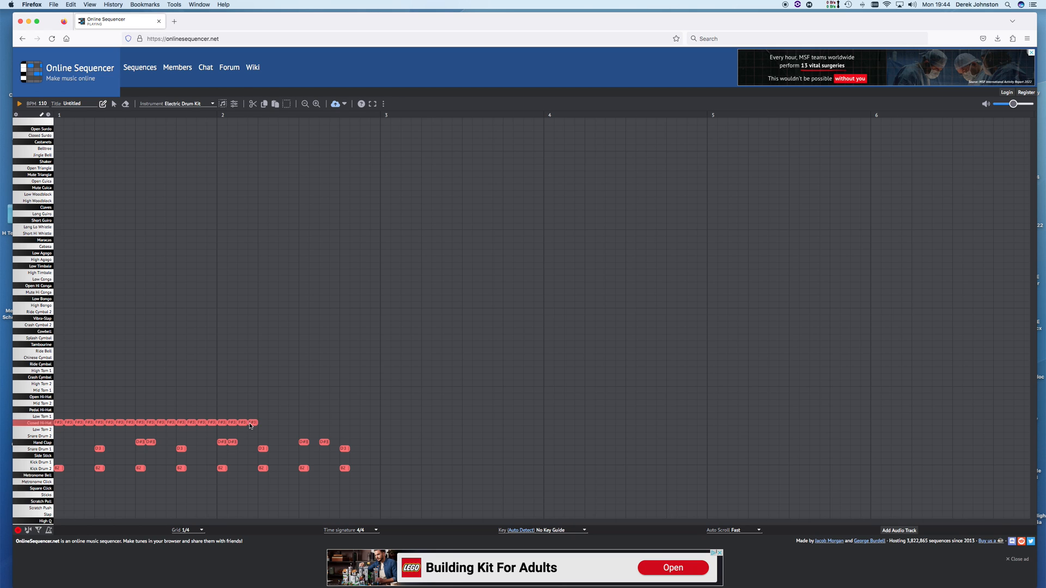
click(284, 423)
click(304, 424)
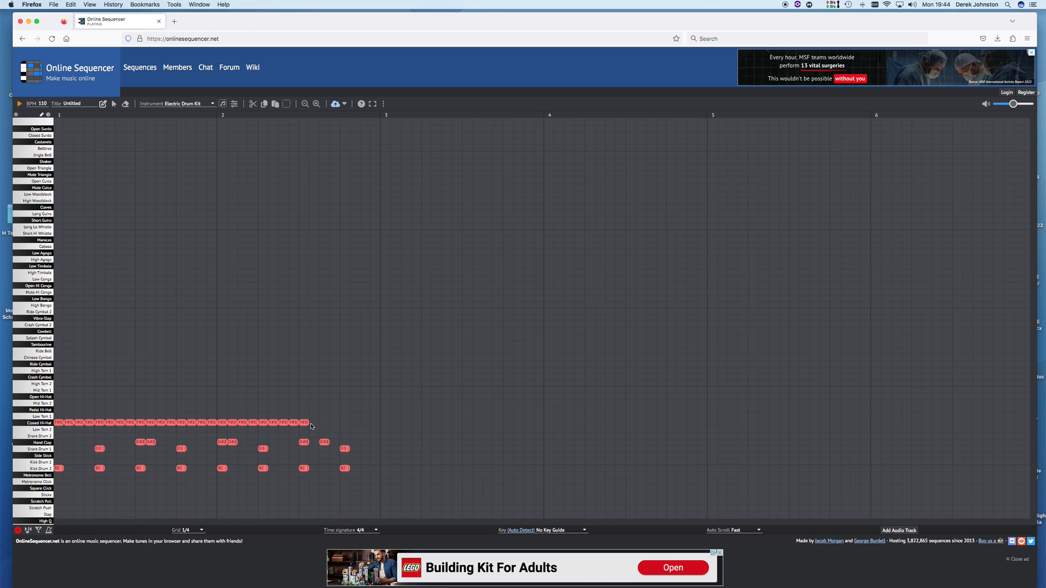
click(324, 424)
click(334, 423)
click(344, 423)
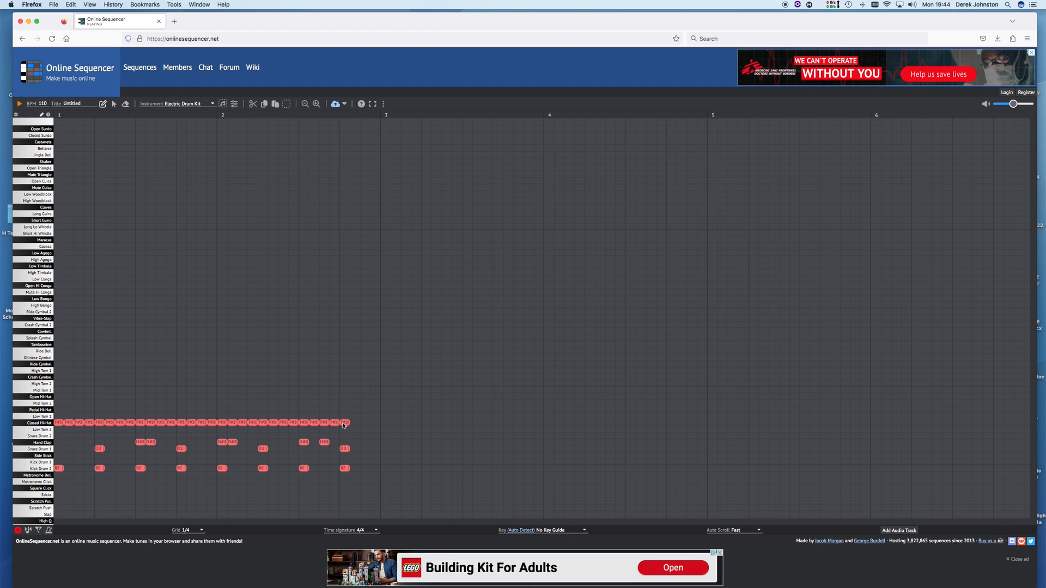
click(355, 423)
click(365, 423)
click(375, 424)
click(18, 104)
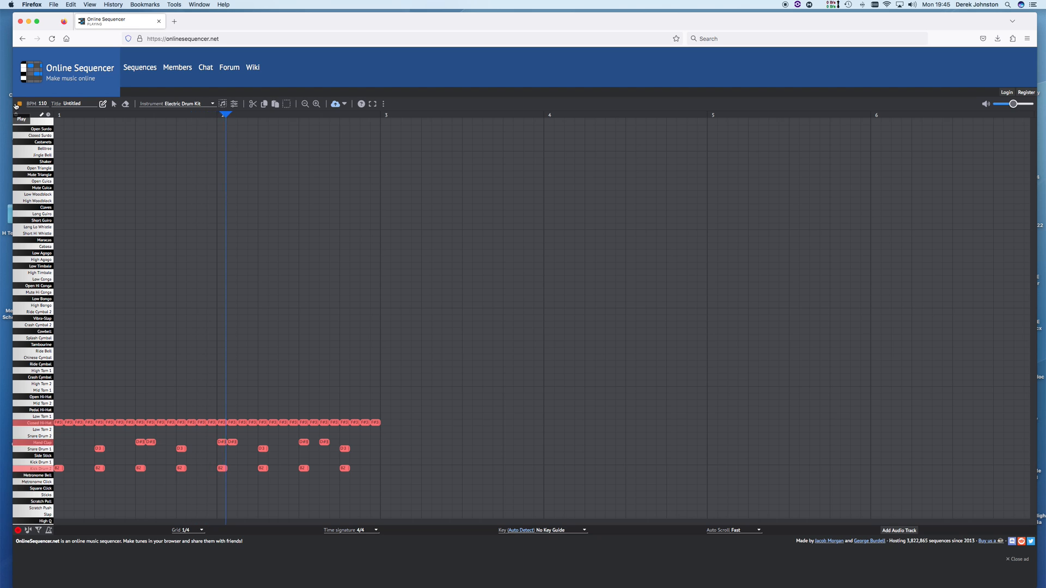
click(17, 104)
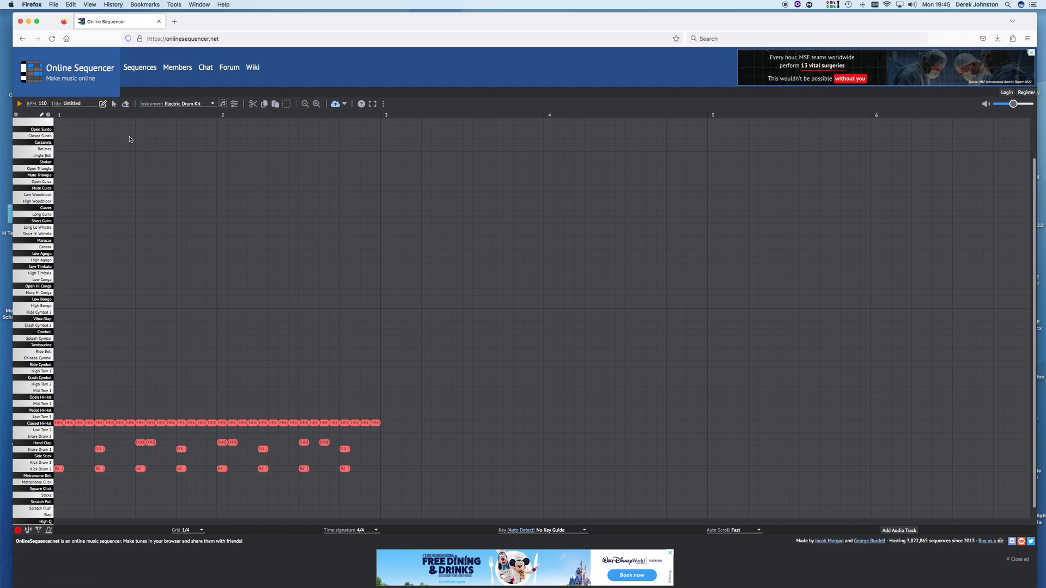
Select all the closed hi-hat notes in bar 1
click(70, 424)
shift+click(81, 425)
shift+click(91, 425)
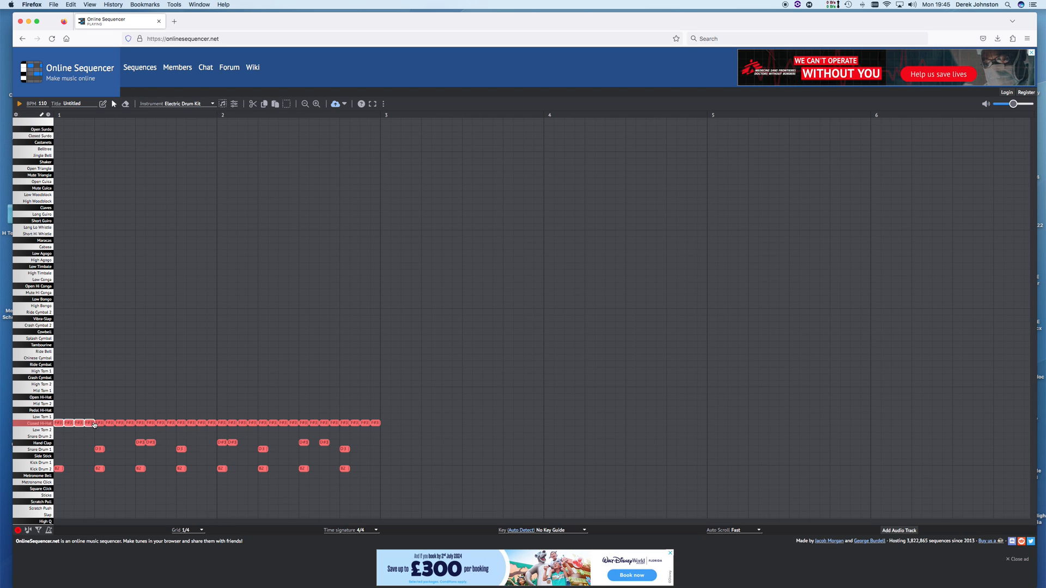
shift+click(101, 425)
shift+click(111, 425)
shift+click(120, 424)
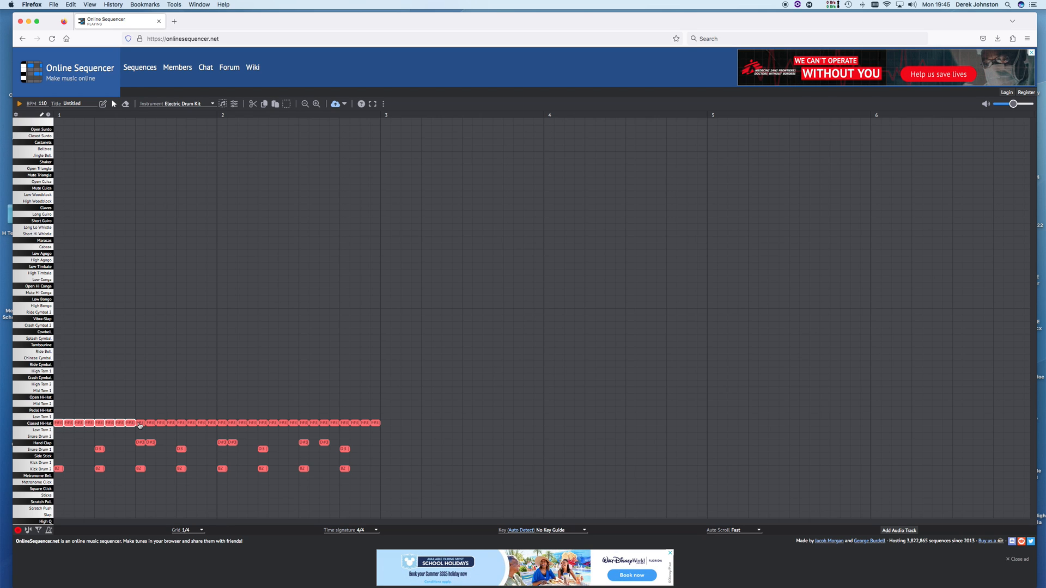
shift+click(131, 425)
shift+click(141, 424)
shift+click(150, 424)
shift+click(163, 425)
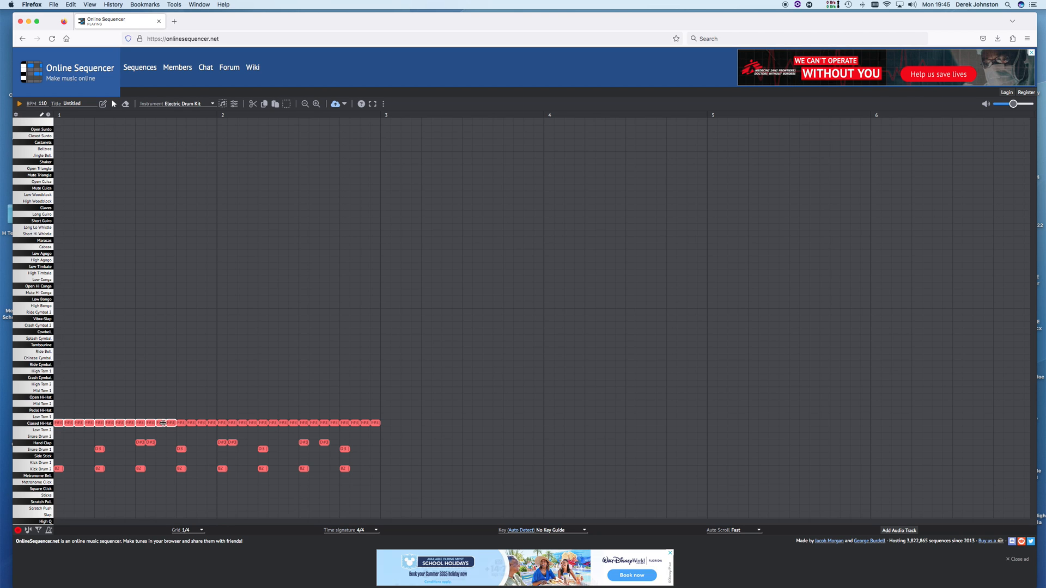
Add the bar-2 hi-hat notes and the first three Kick Drum 2 notes to the selection
shift+click(202, 425)
shift+click(213, 424)
shift+click(224, 424)
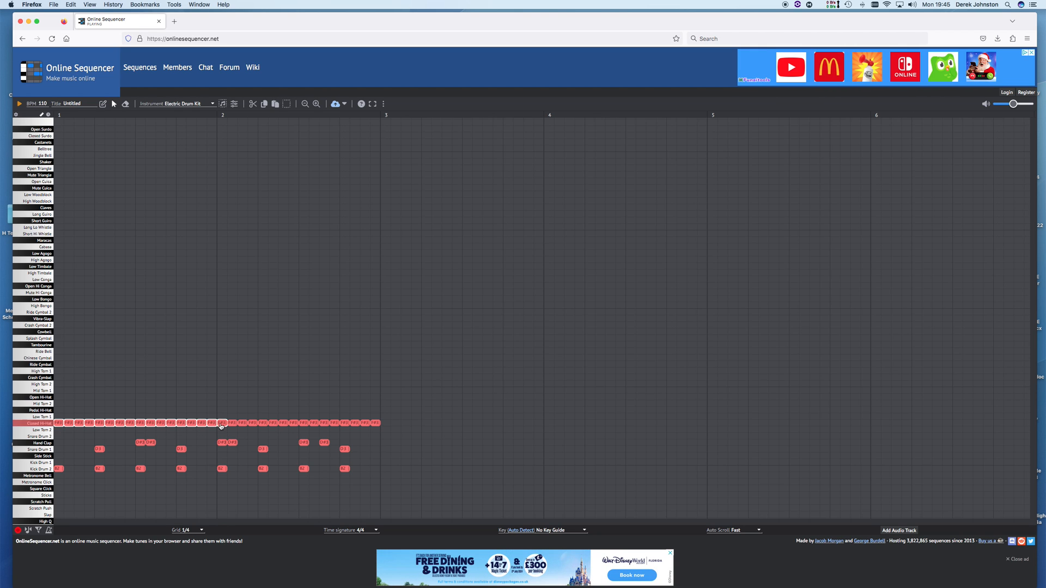
shift+click(234, 425)
shift+click(243, 425)
shift+click(253, 425)
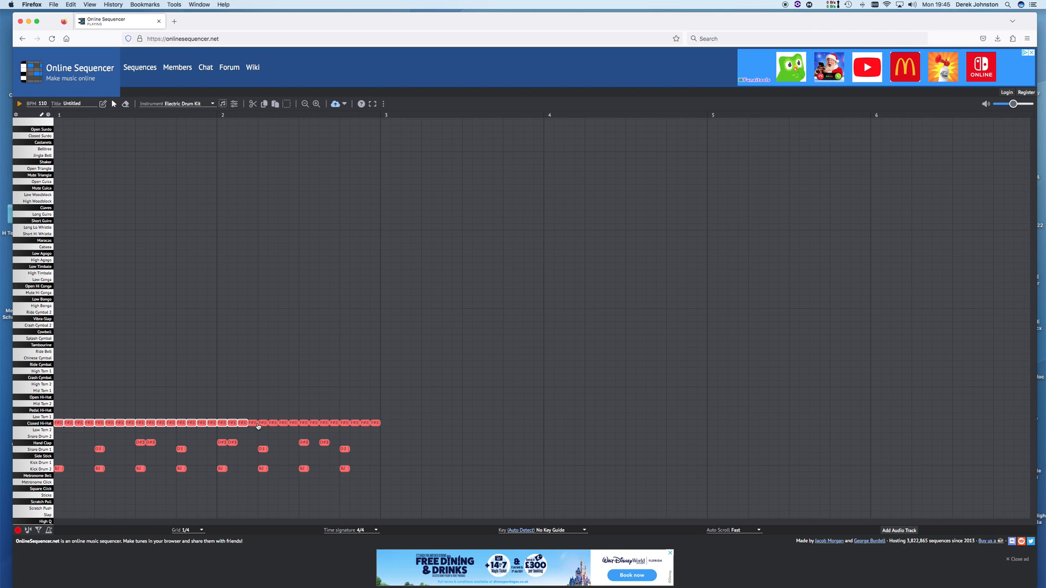
shift+click(263, 425)
shift+click(273, 426)
shift+click(284, 425)
shift+click(294, 425)
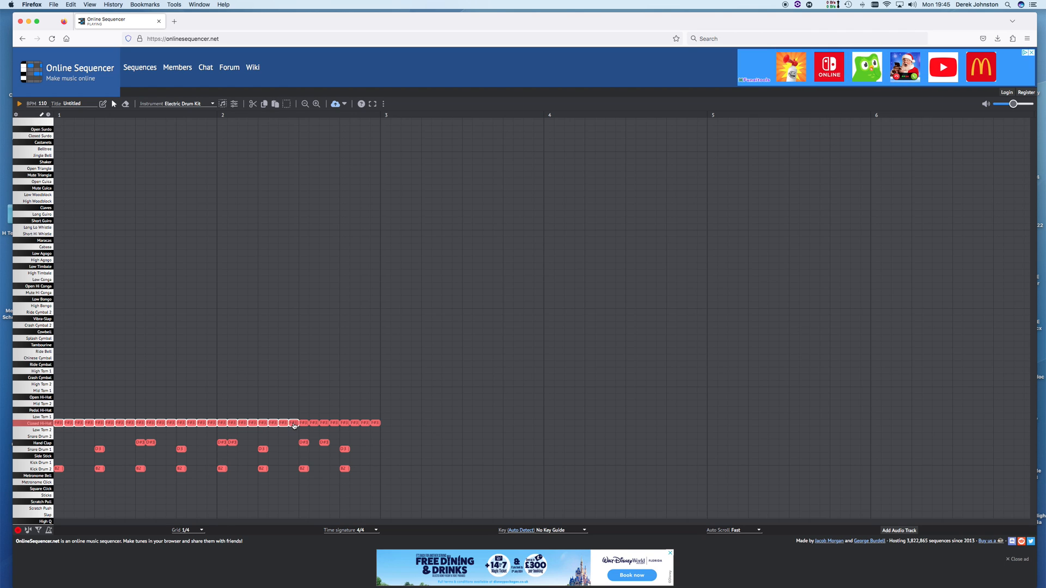
shift+click(304, 425)
shift+click(315, 425)
shift+click(325, 425)
shift+click(334, 425)
shift+click(345, 425)
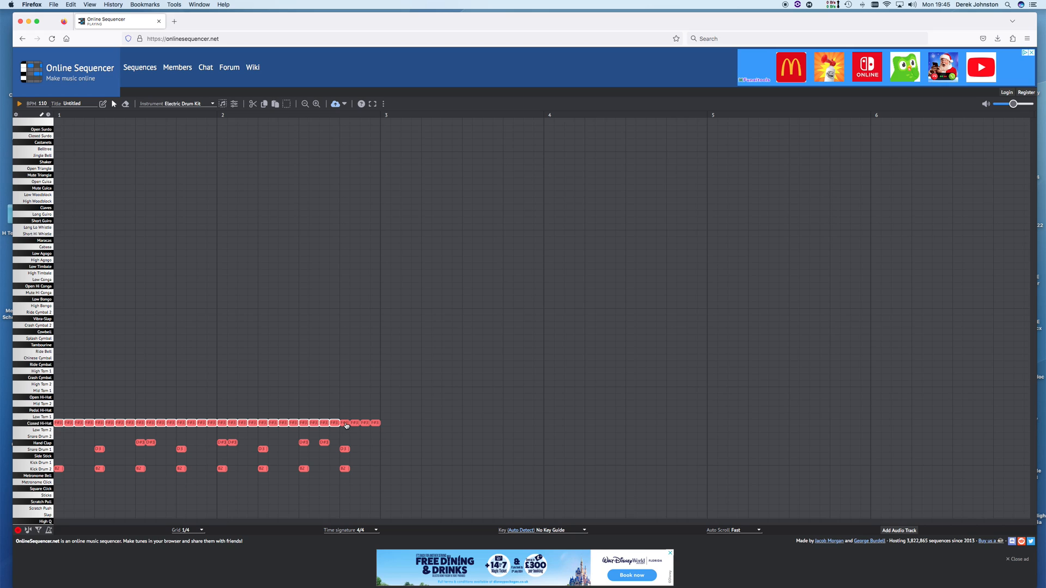
shift+click(355, 425)
shift+click(365, 425)
shift+click(375, 425)
shift+click(59, 469)
shift+click(99, 469)
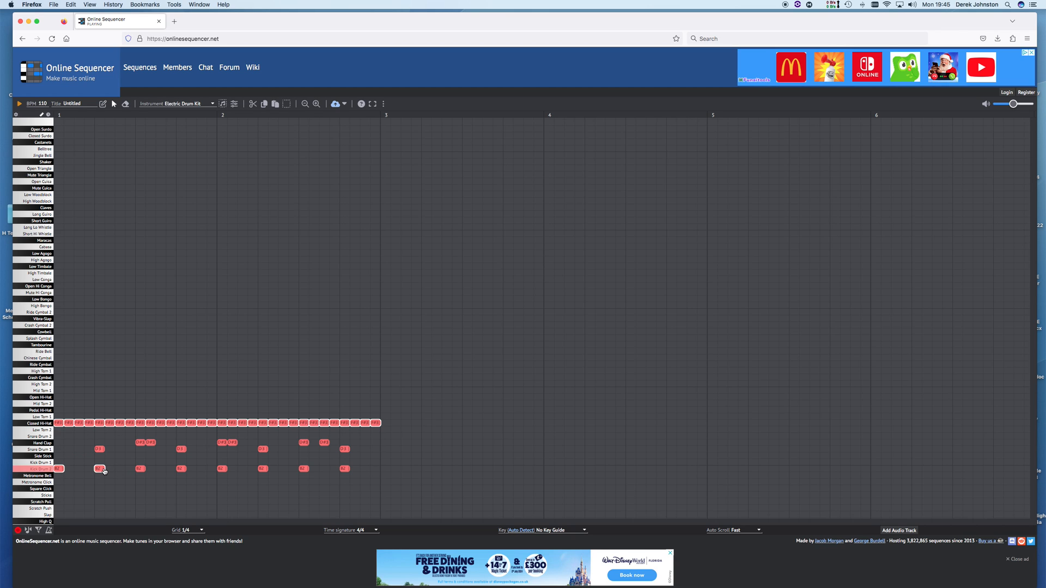
shift+click(140, 469)
Add the remaining kick, snare and hand clap notes to the selection
shift+click(181, 469)
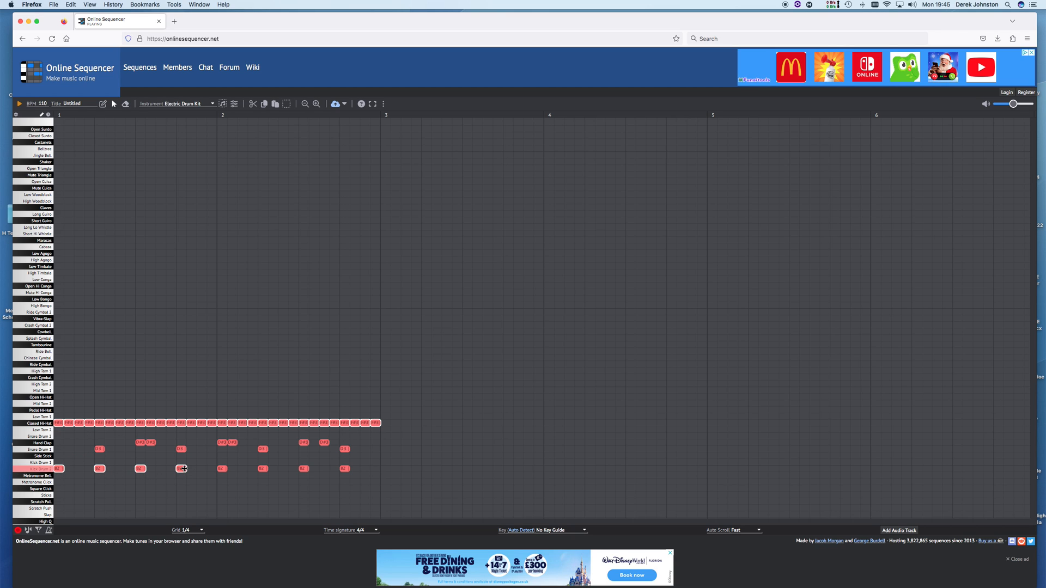
shift+click(264, 469)
shift+click(303, 469)
shift+click(344, 469)
shift+click(101, 449)
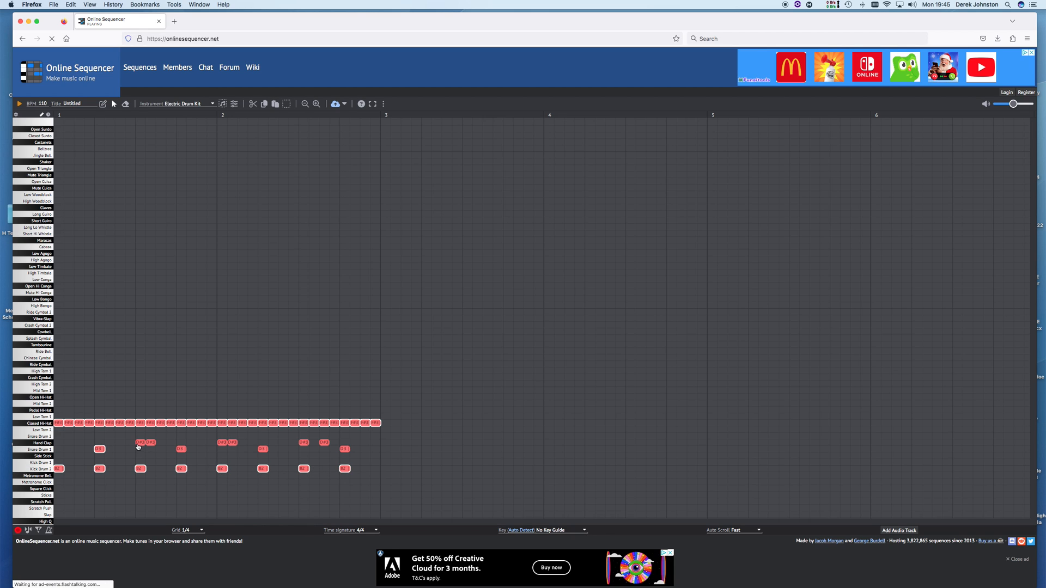
shift+click(141, 443)
shift+click(180, 450)
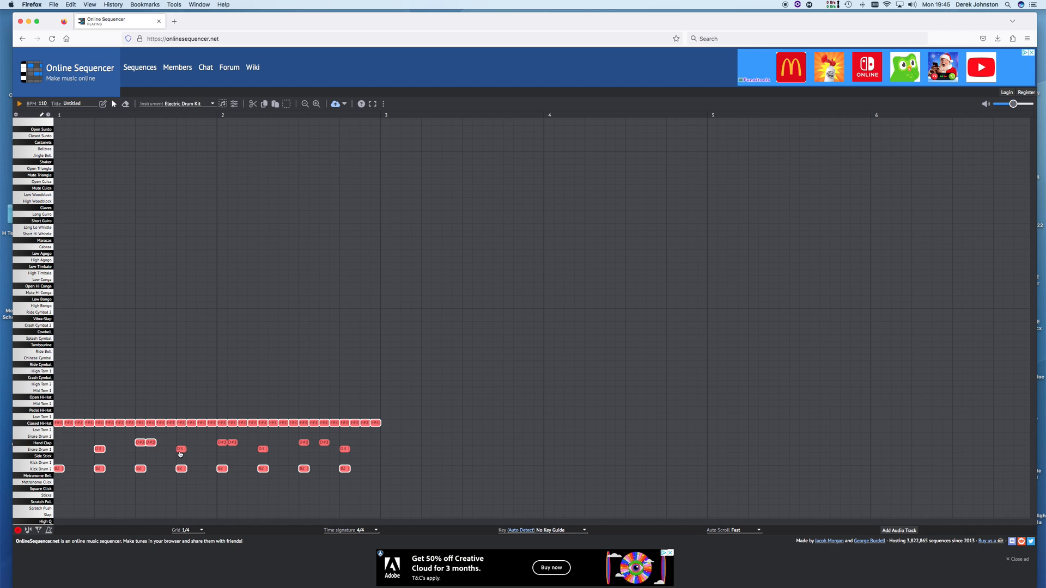
shift+click(233, 443)
shift+click(263, 450)
shift+click(322, 443)
Copy the 50 selected drum notes, paste them into bars 3–4, and play the beat
click(264, 105)
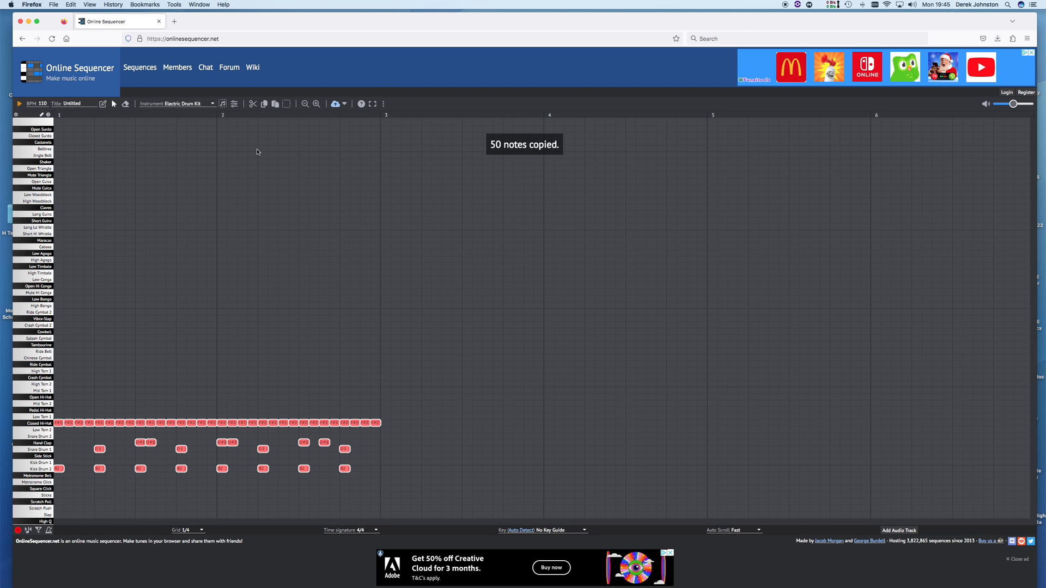
click(276, 104)
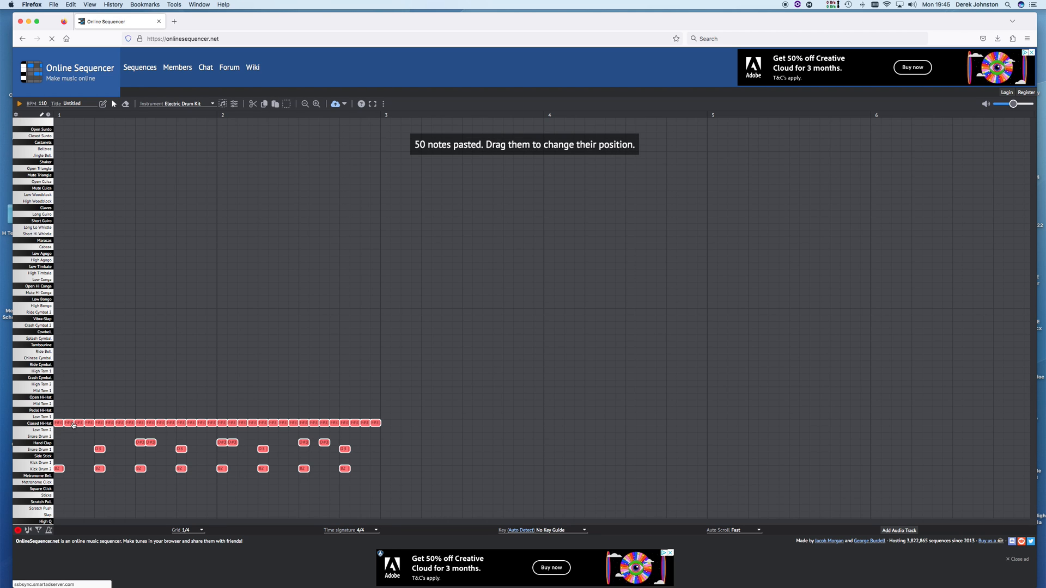
drag(74, 424, 398, 426)
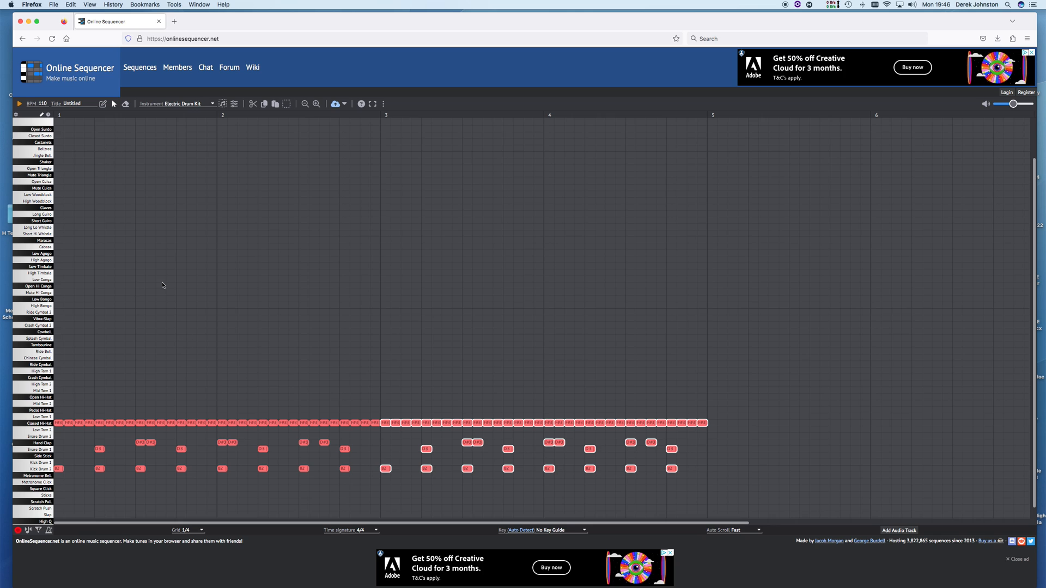
click(21, 104)
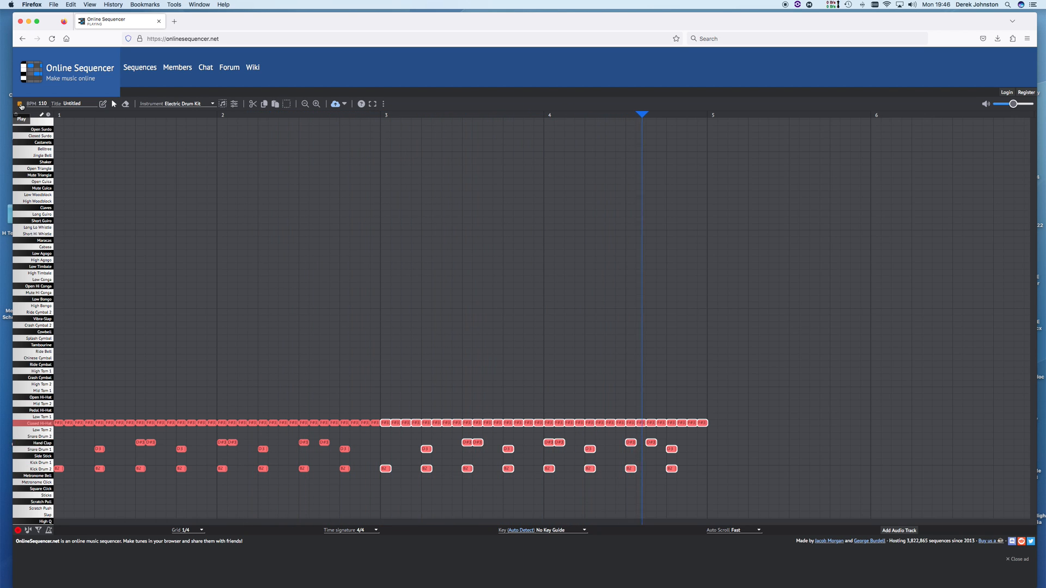
click(158, 306)
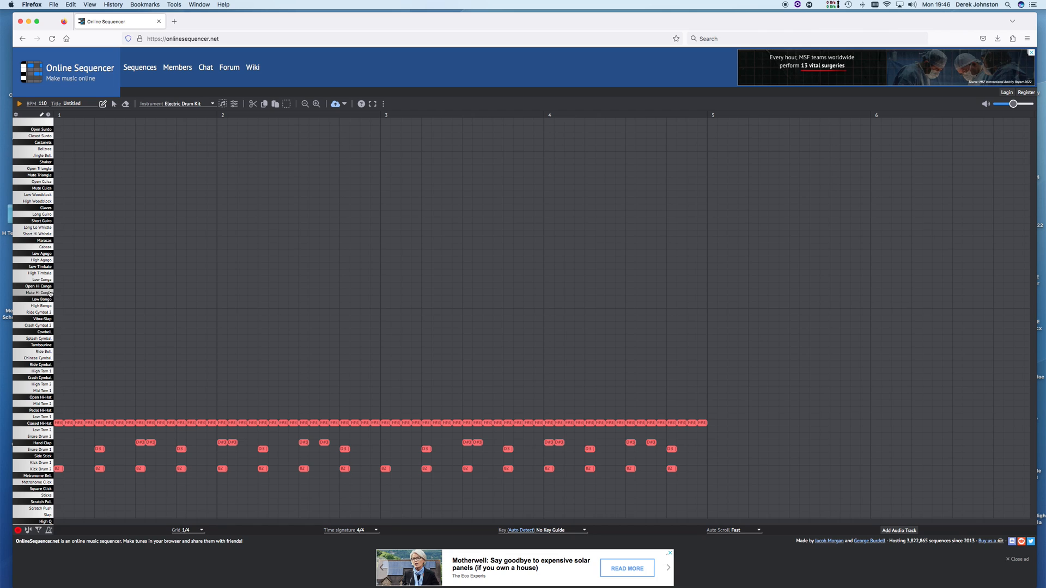
Write percussion melody notes in bars 1–2: E5 Low Conga hits, then D5, B4 and A4
click(98, 280)
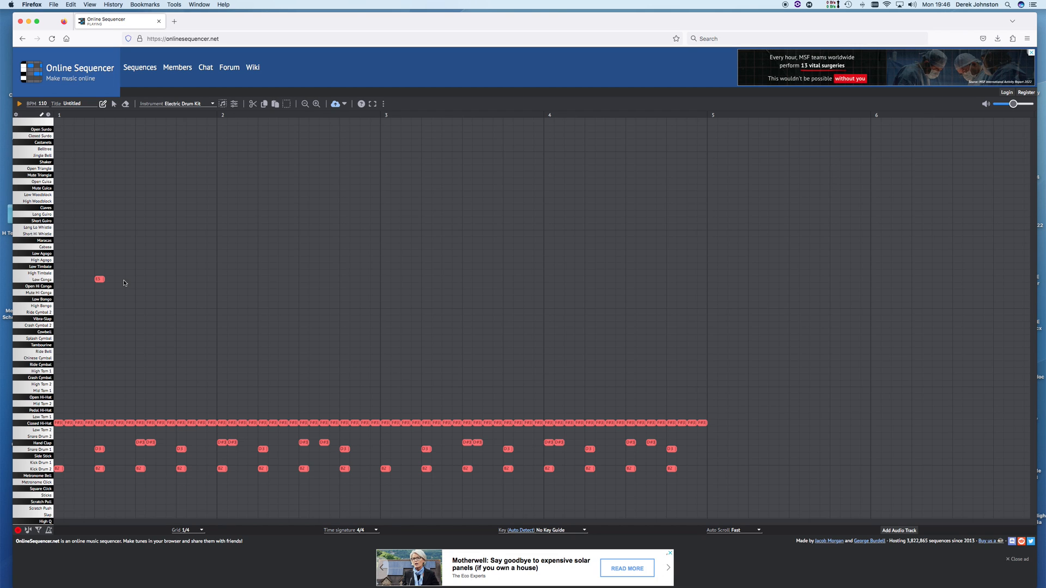
click(119, 279)
click(150, 279)
click(262, 279)
click(283, 280)
click(304, 293)
click(335, 292)
click(354, 312)
click(375, 325)
Continue the percussion melody through bars 3–4, ending on C#5 and D5, and play the track
click(395, 305)
click(437, 285)
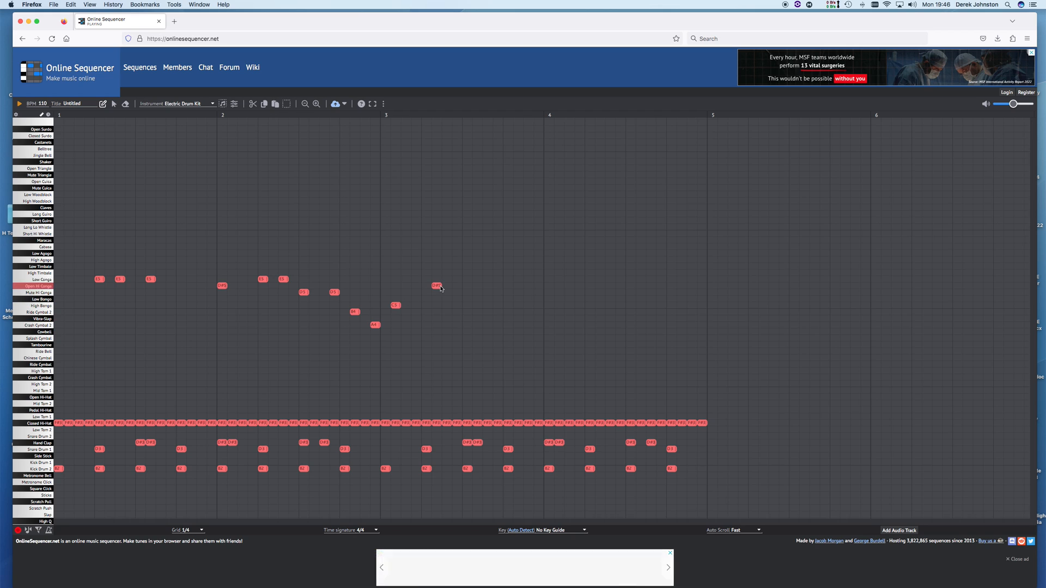
click(467, 286)
click(497, 292)
click(529, 299)
click(549, 292)
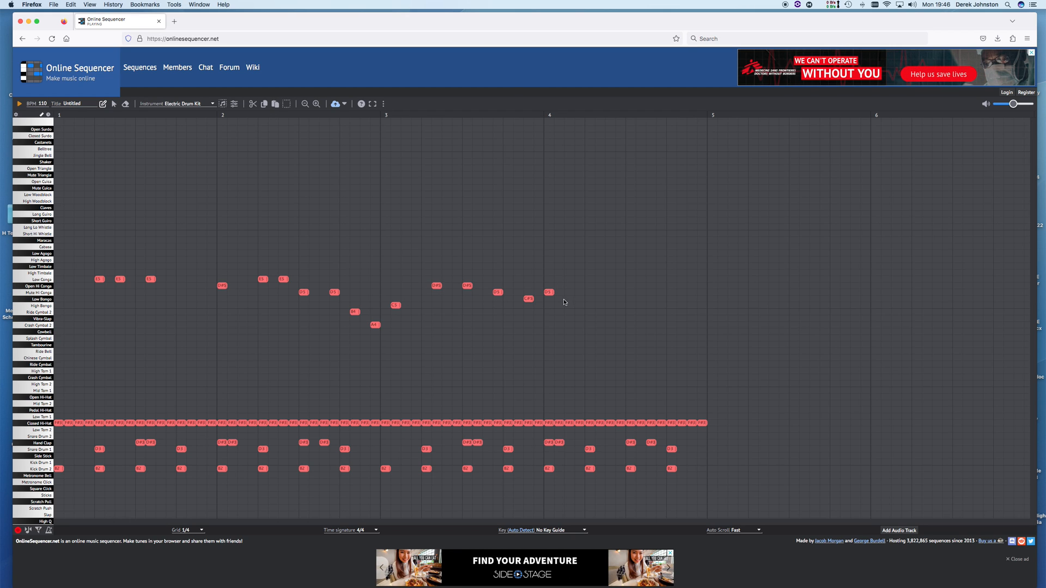
click(661, 298)
click(609, 292)
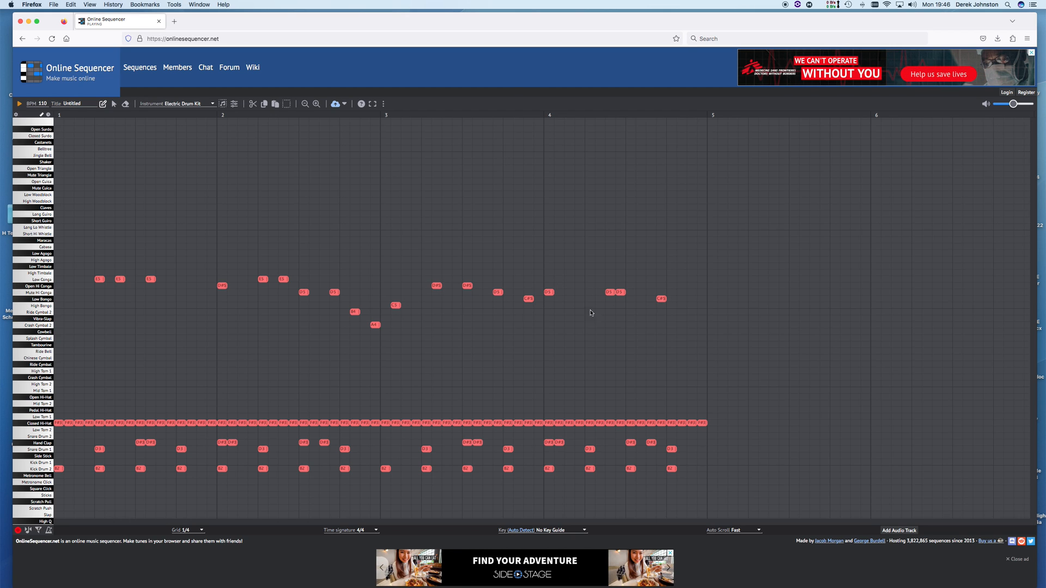
click(19, 105)
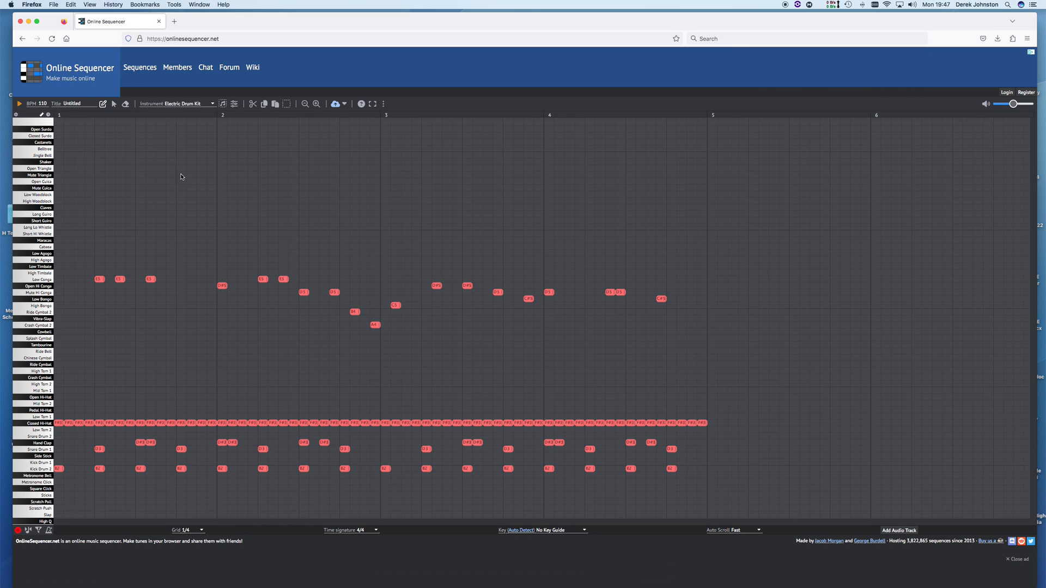
Set the instrument to Grand Piano and preview keys on the keyboard, including C5
click(213, 105)
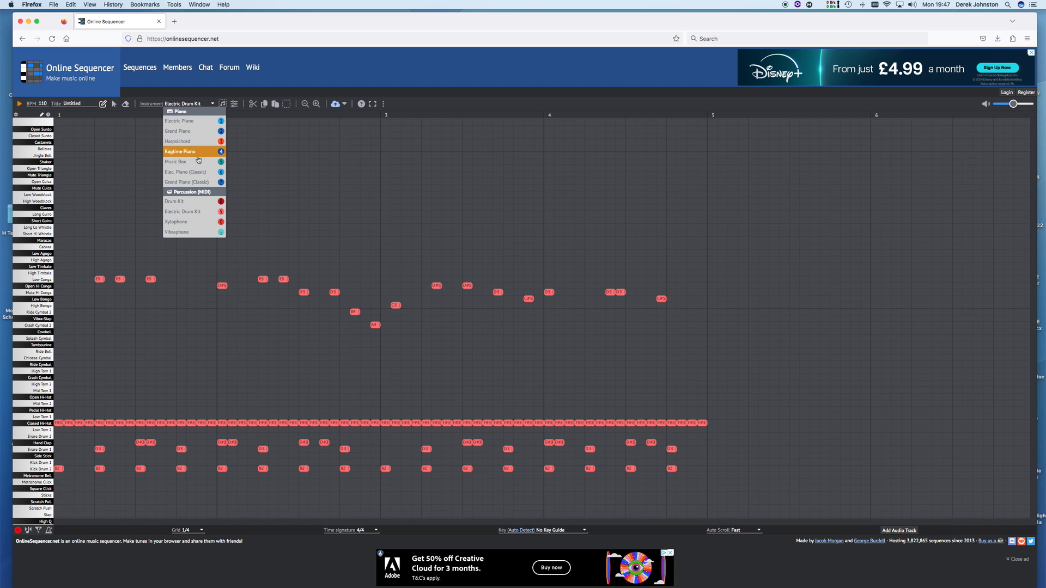
click(195, 135)
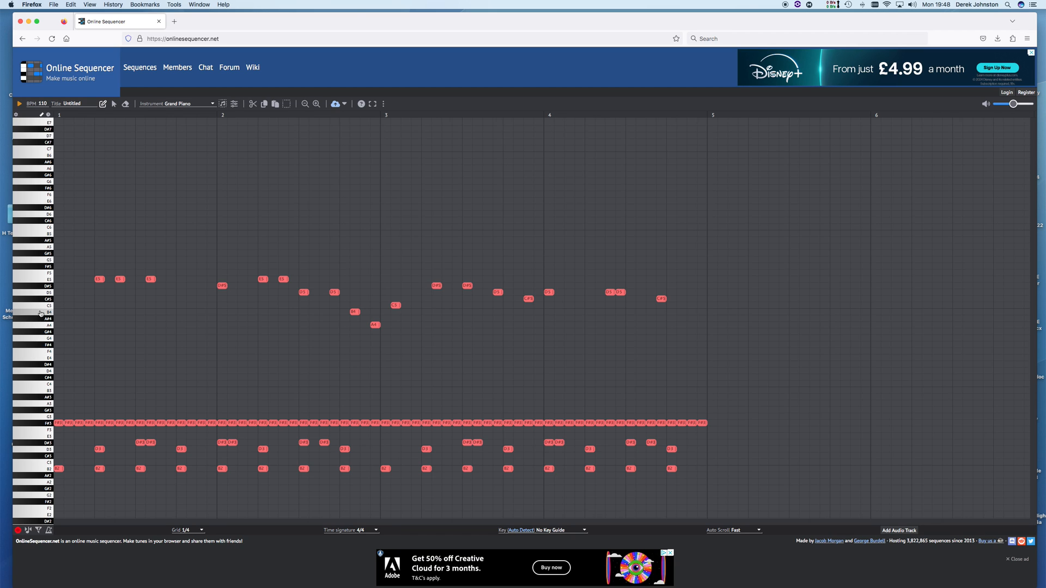
click(35, 269)
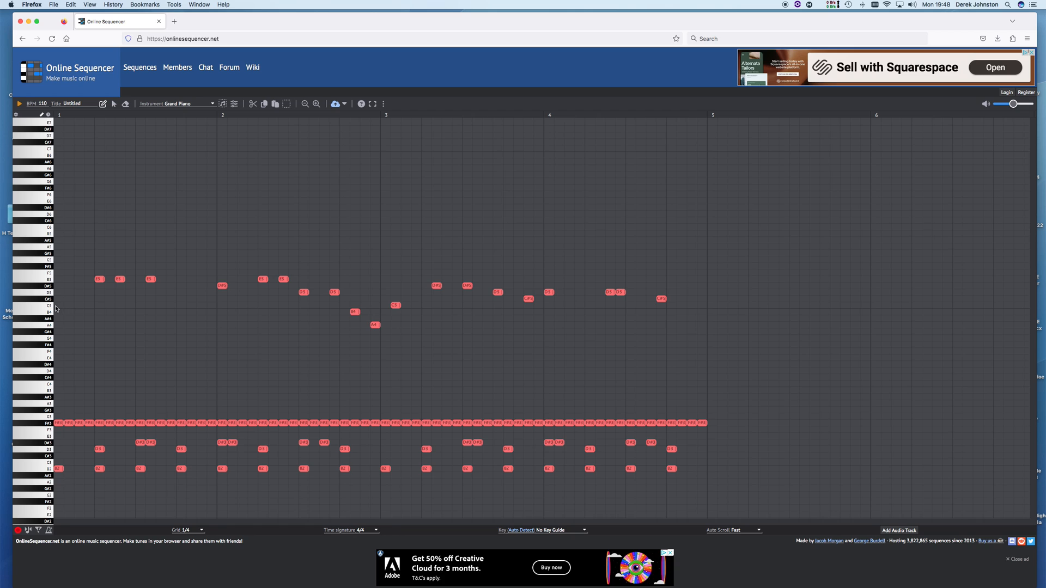
click(36, 308)
Audition C5 on the piano and place four Grand Piano C5 notes in bar 1, then play it back
click(35, 309)
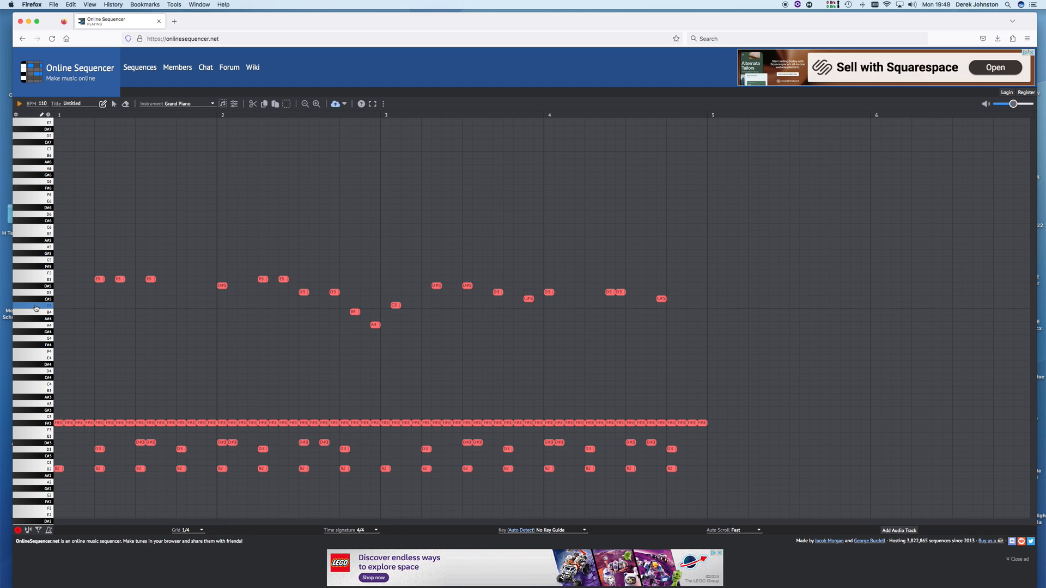
click(89, 305)
click(98, 305)
click(140, 305)
click(181, 306)
click(19, 104)
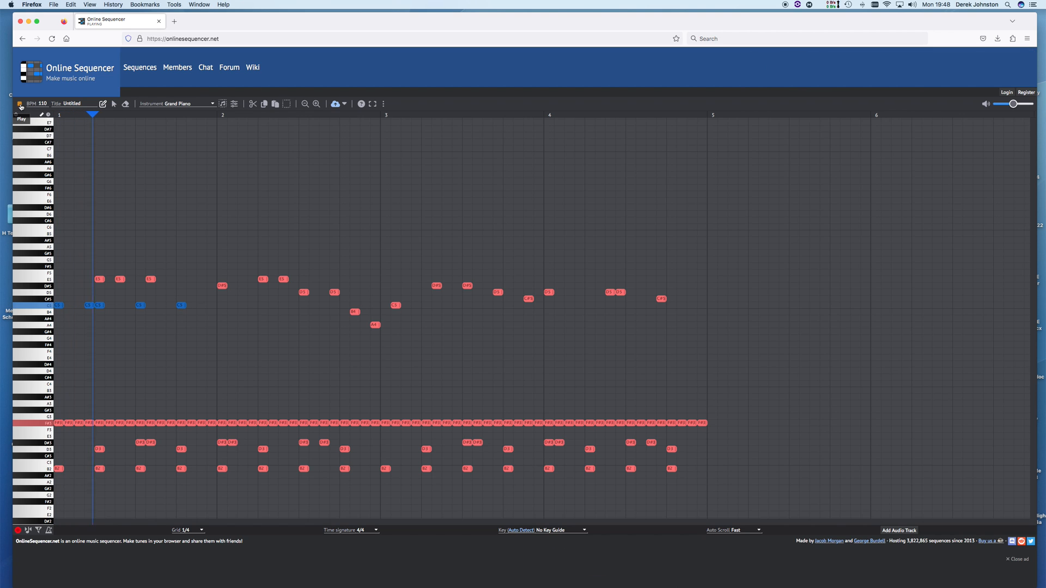
click(20, 104)
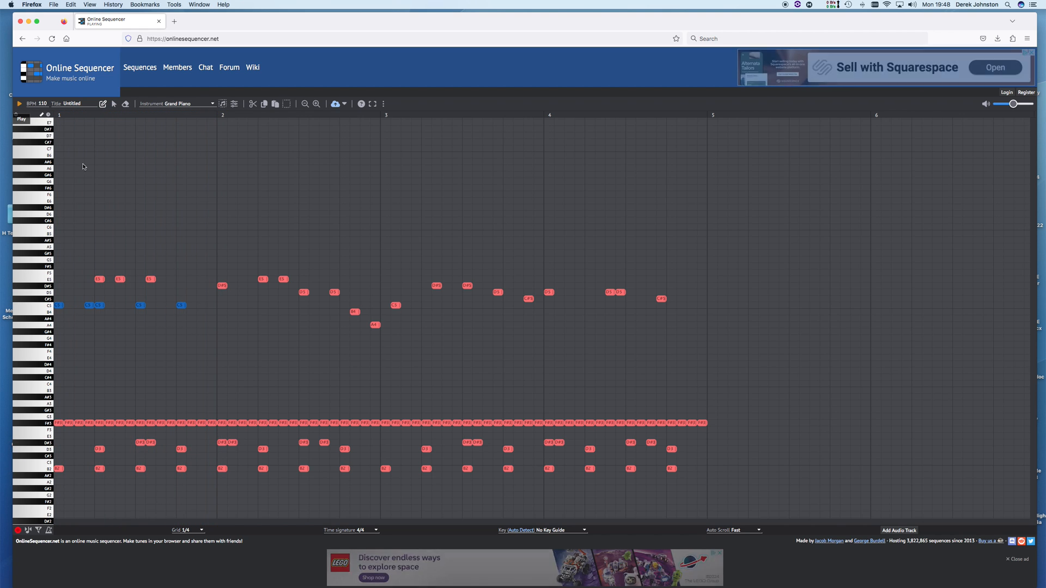
Add C5, C5, B4 and C5 notes in bar 2, shift the B4 one step earlier, and replay
click(222, 306)
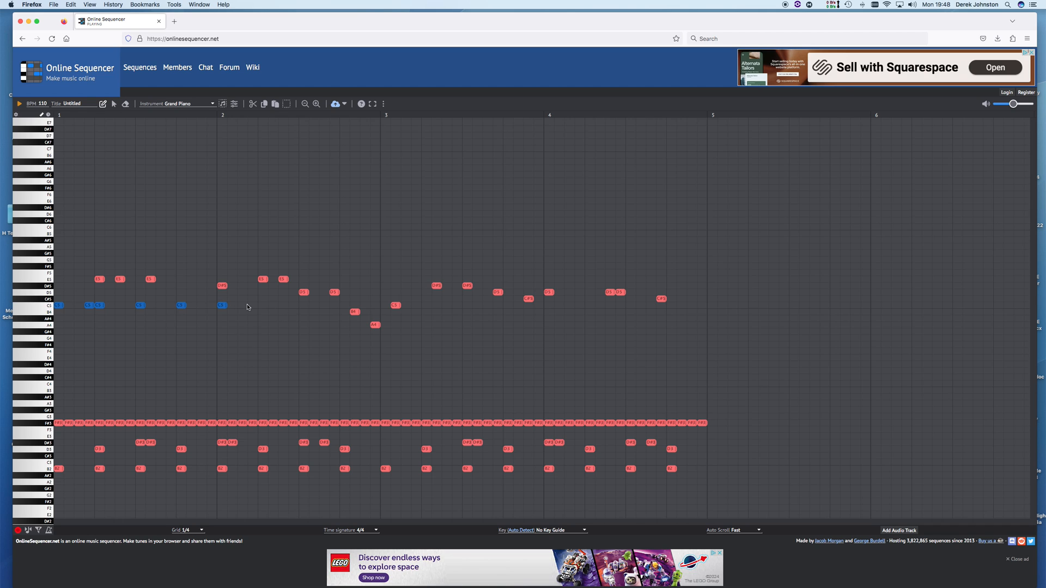
click(263, 305)
click(313, 312)
click(323, 305)
click(19, 104)
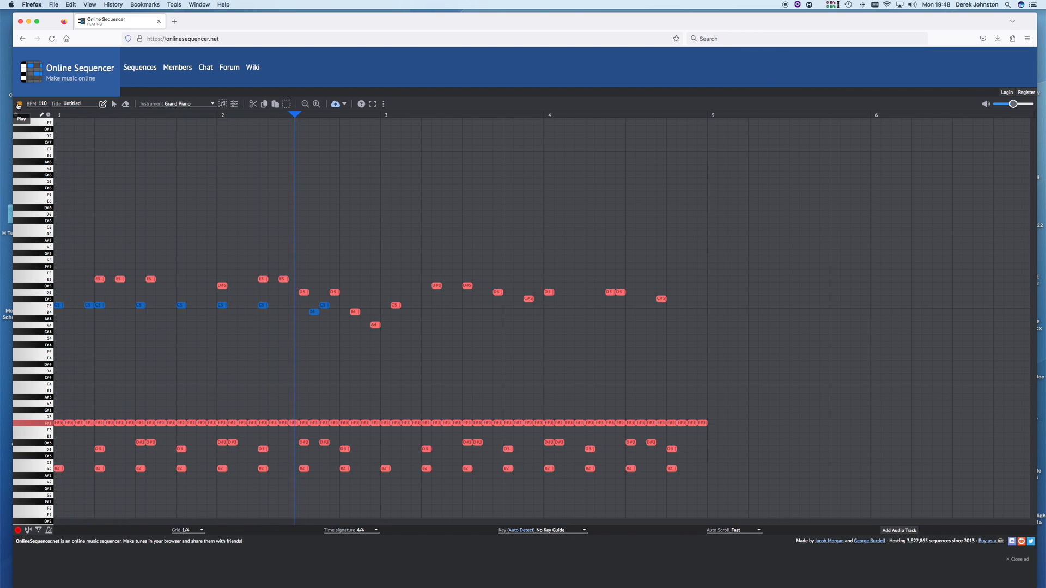
click(19, 105)
mouse_move(315, 314)
mouse_down()
mouse_move(295, 314)
mouse_move(334, 308)
mouse_up()
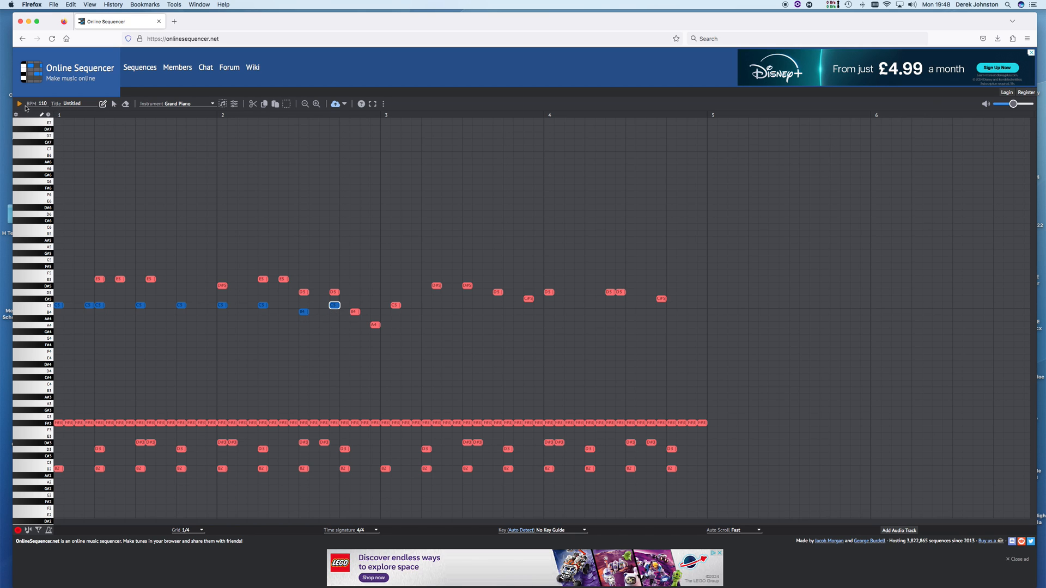
click(19, 104)
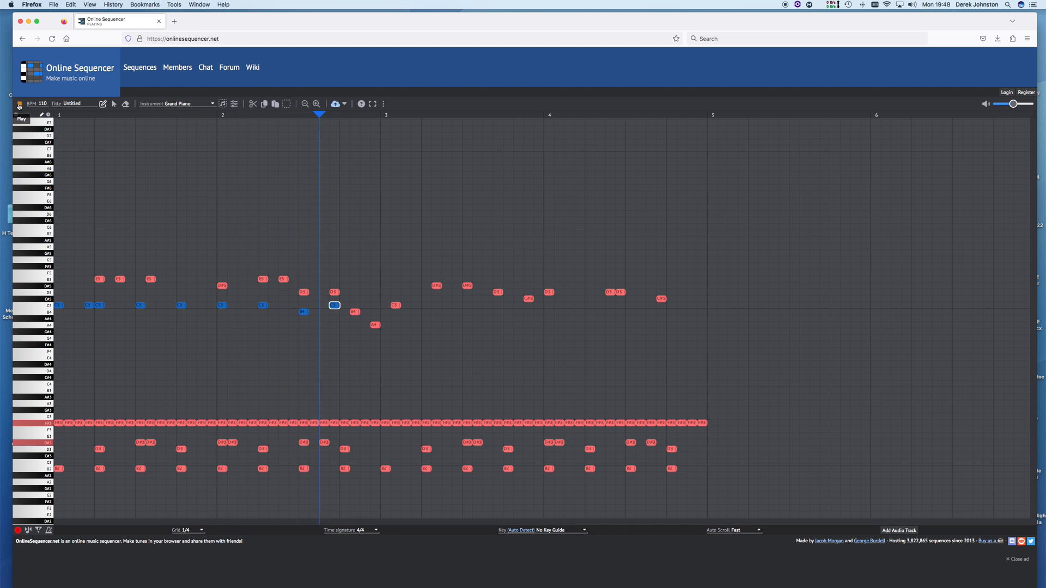
click(20, 104)
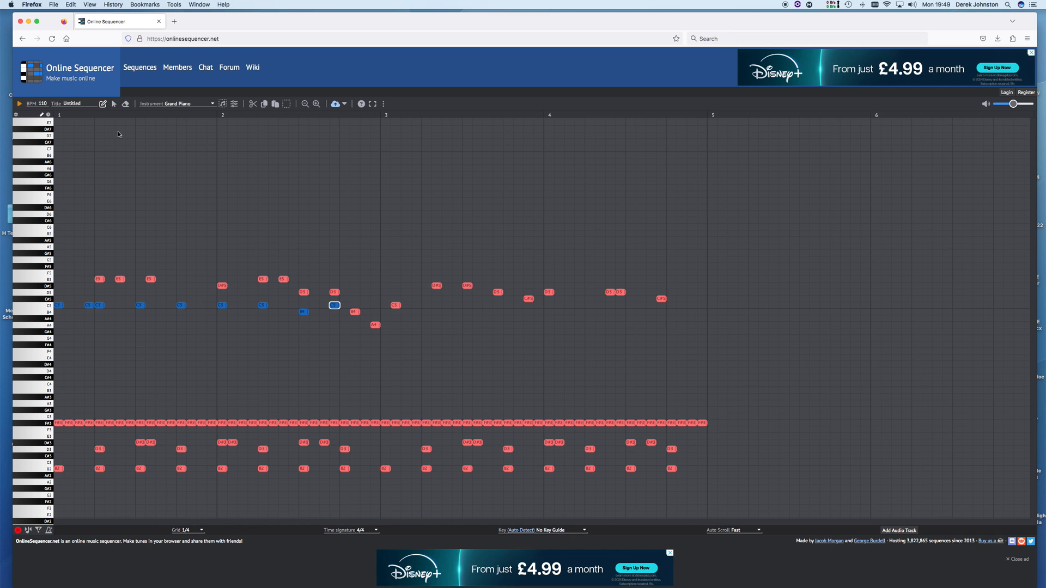
Select all nine C5 and B4 piano notes of bars 1–2, then copy and paste them
click(116, 104)
click(63, 306)
shift+click(89, 305)
shift+click(100, 305)
shift+click(141, 307)
shift+click(180, 306)
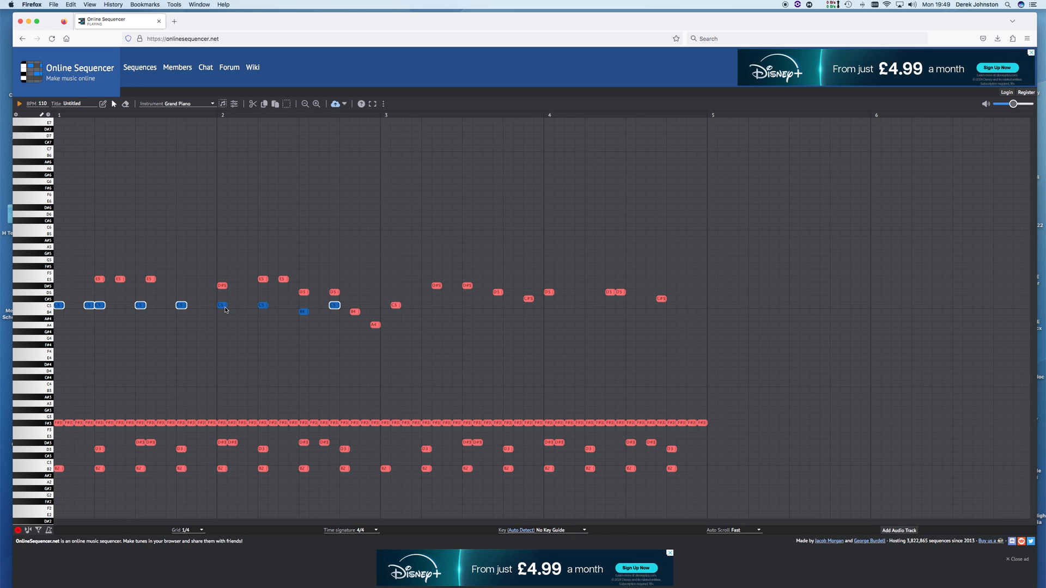
shift+click(225, 309)
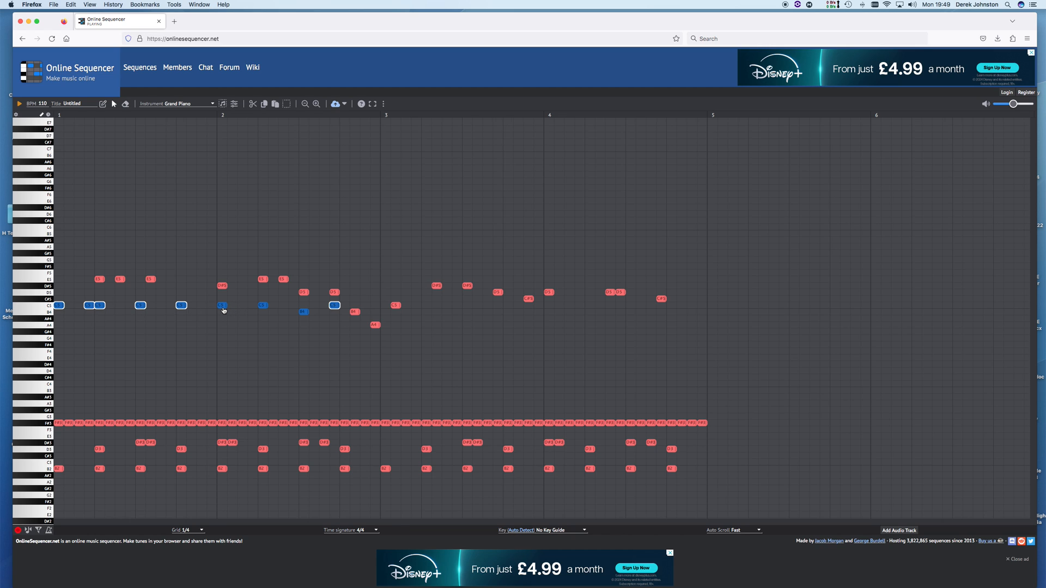
shift+click(262, 308)
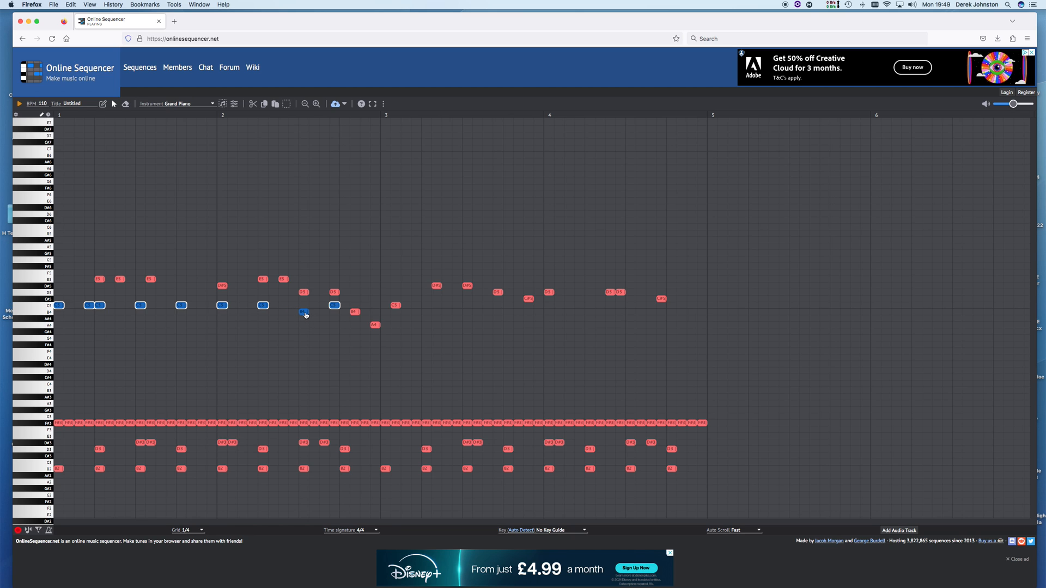
shift+click(305, 314)
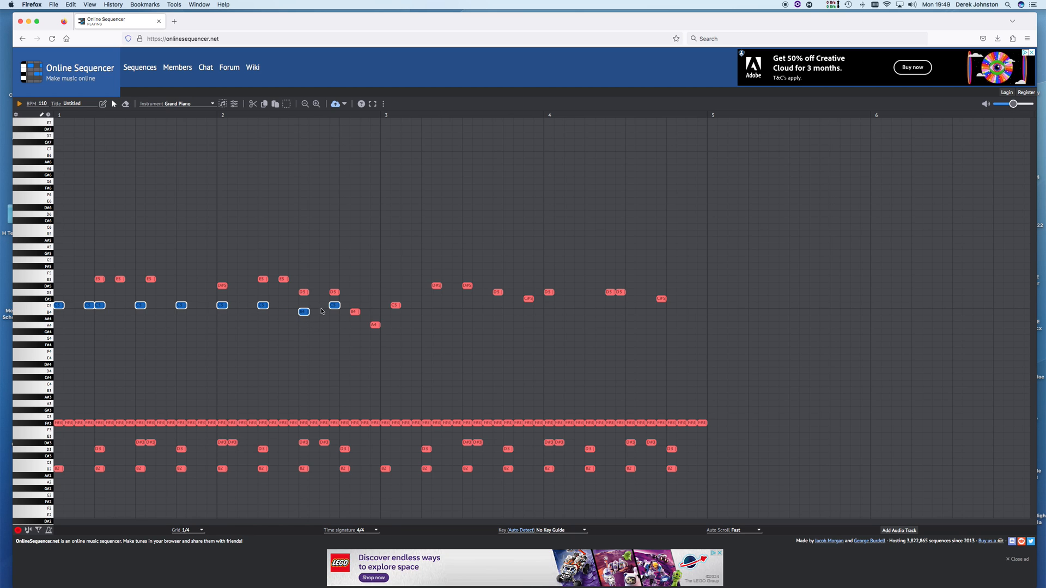
click(265, 103)
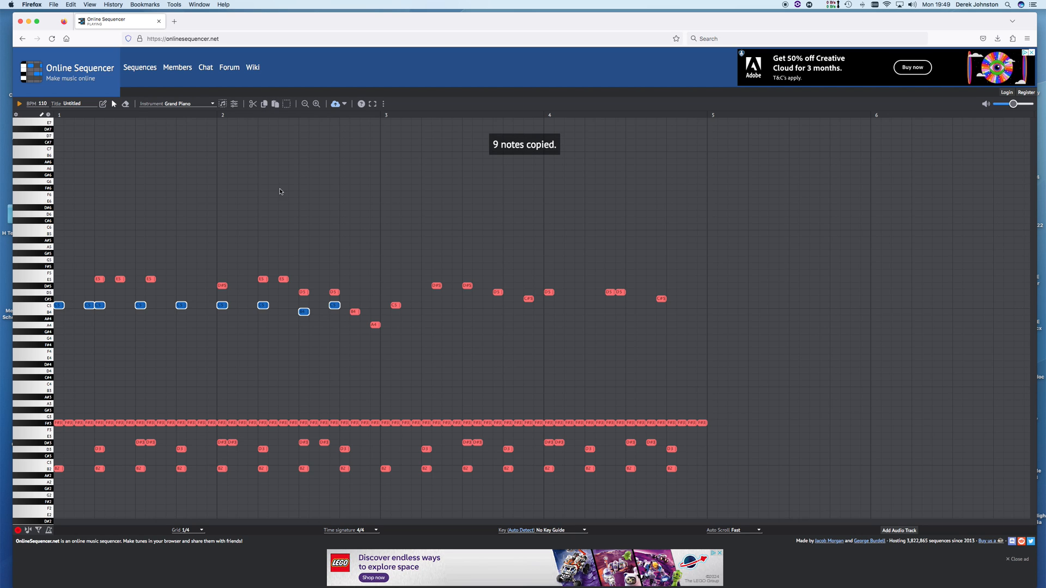
click(275, 104)
Move the pasted piano notes onto the C5 row in bars 3–4 and play all four bars
drag(64, 307, 388, 309)
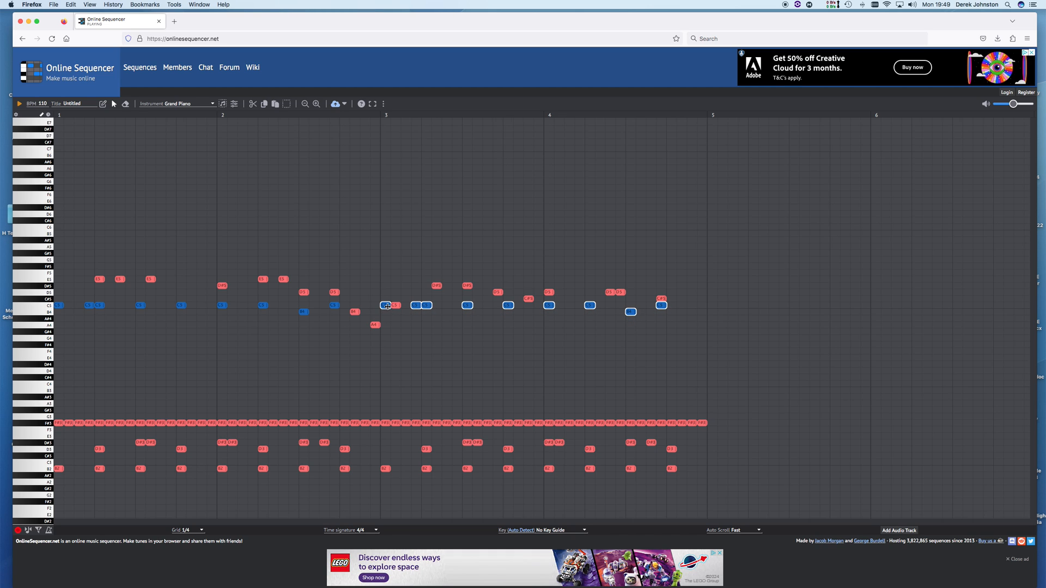
click(402, 329)
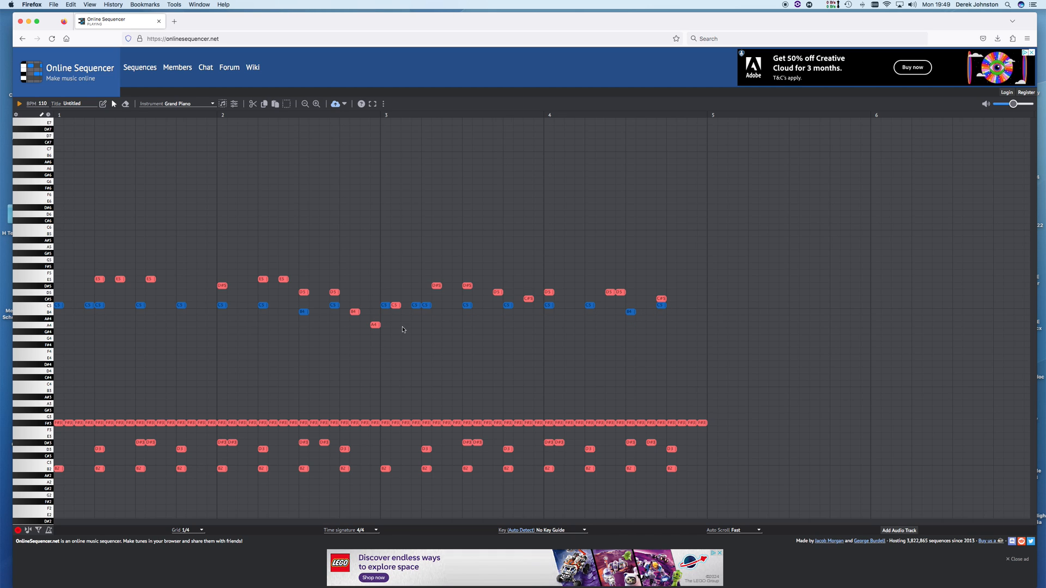
click(20, 104)
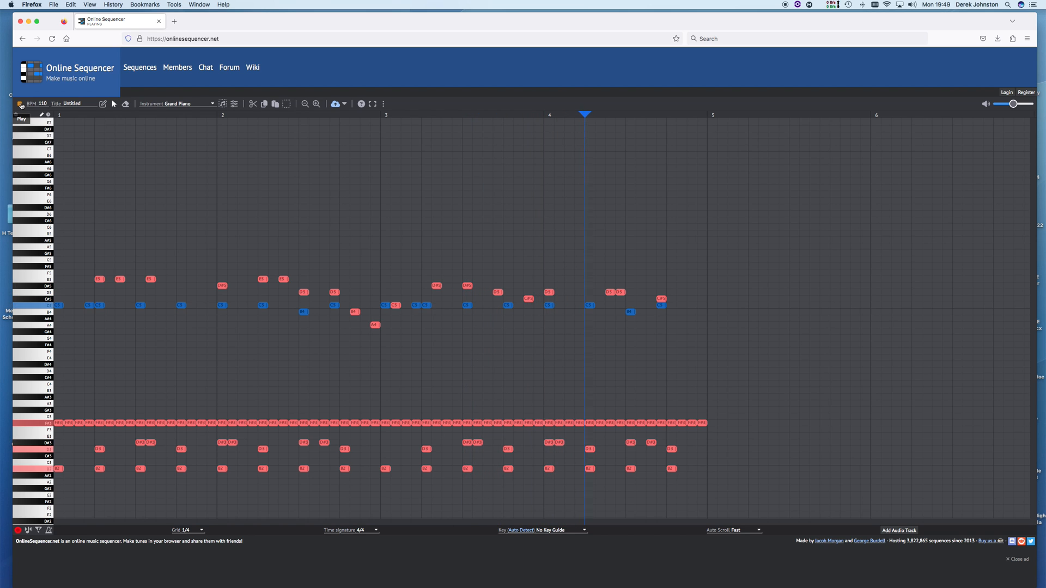
click(21, 104)
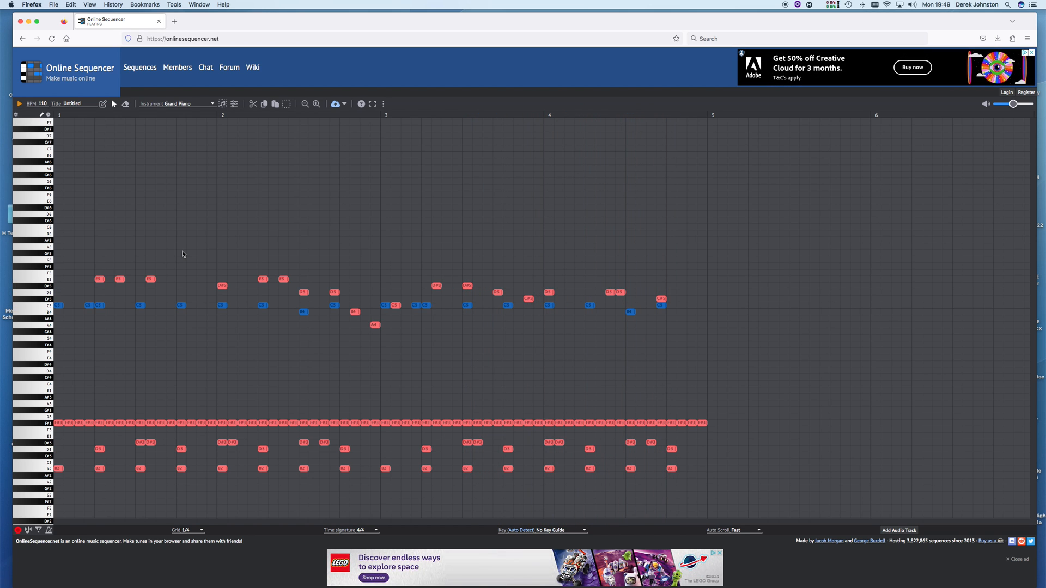
click(213, 104)
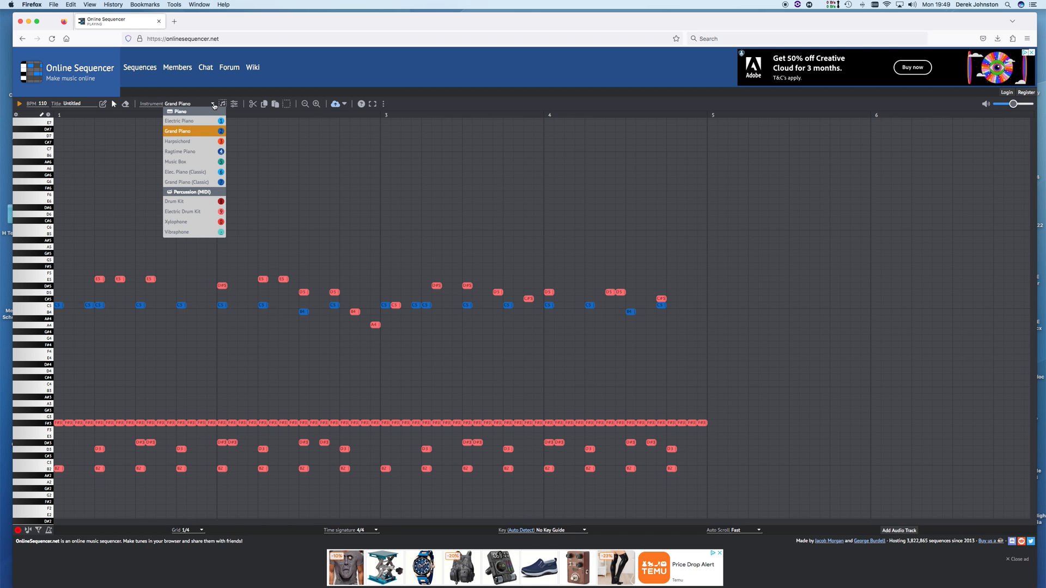
Switch the instrument to Harpsichord, set the grid to 1, and start playback
click(182, 141)
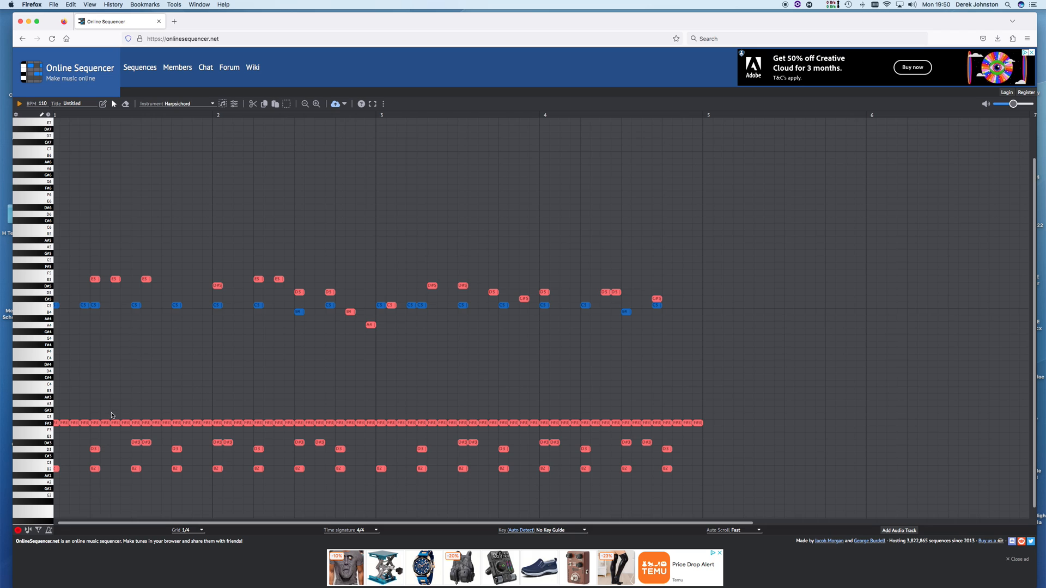
click(201, 530)
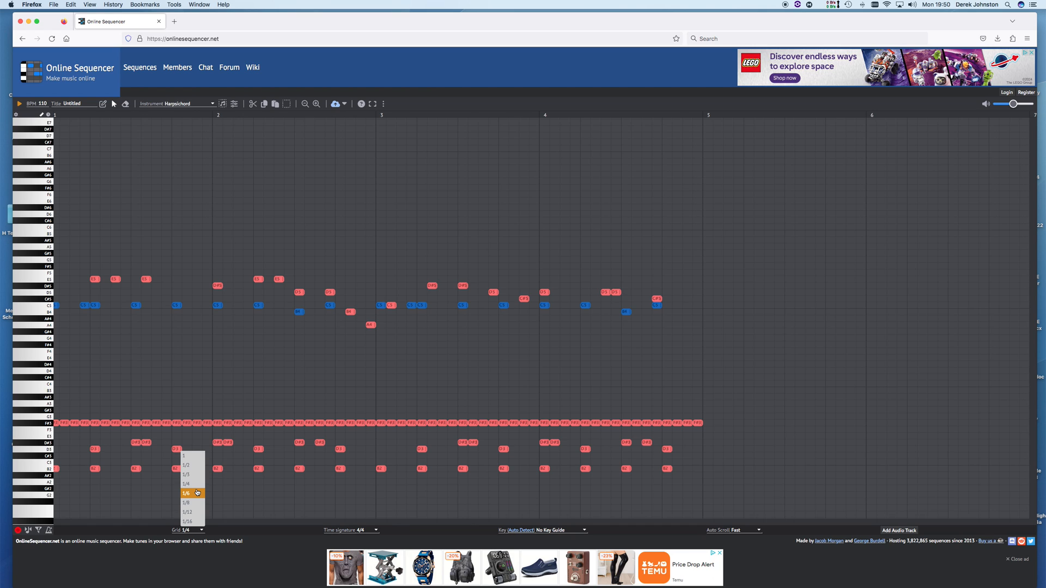
click(186, 455)
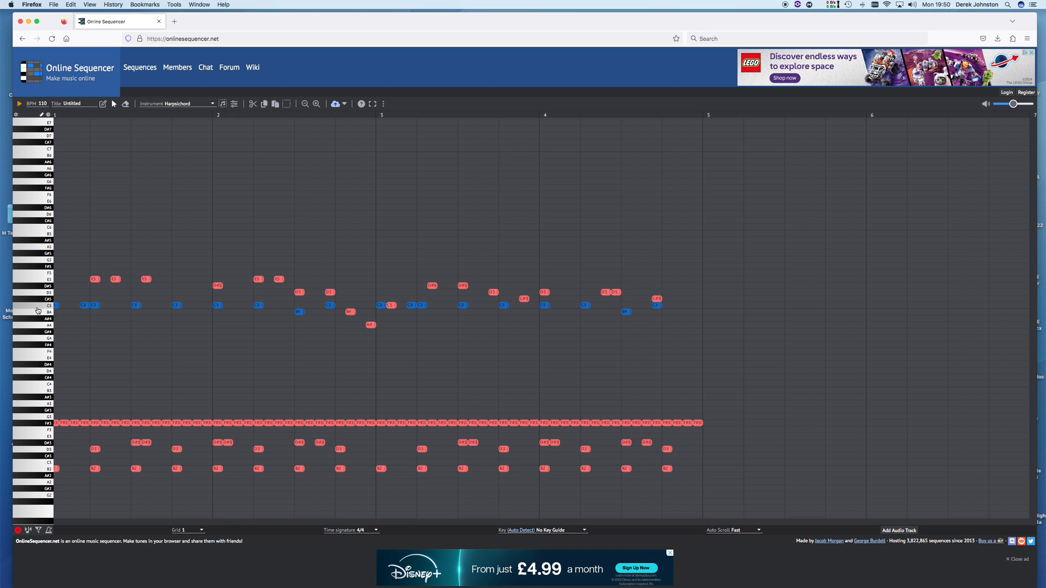
key(space)
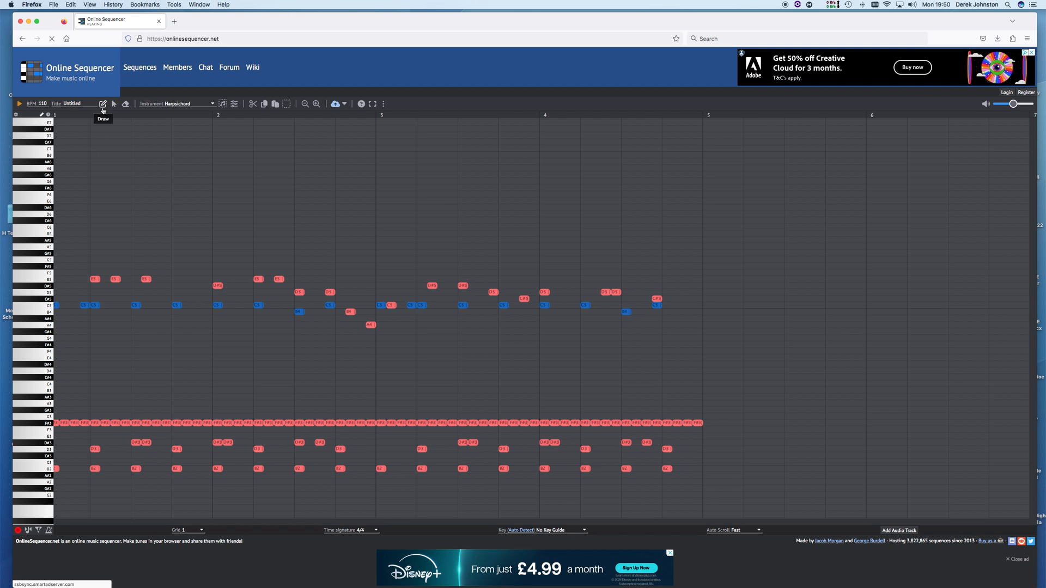
Place one-beat Harpsichord C4 notes on beats 1 and 3 of bars 1 and 2, then play
click(60, 384)
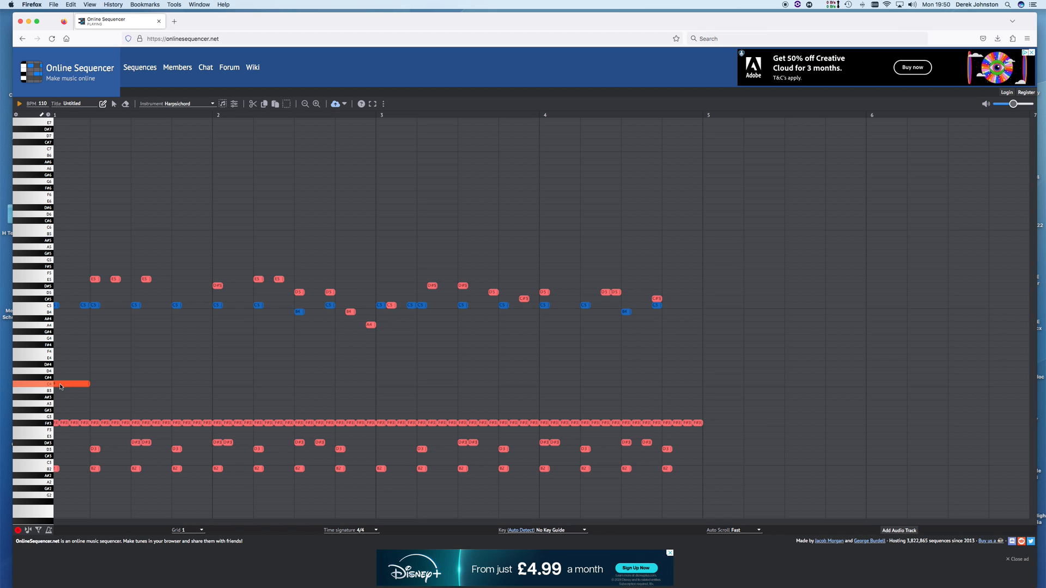
click(136, 384)
click(217, 383)
click(201, 531)
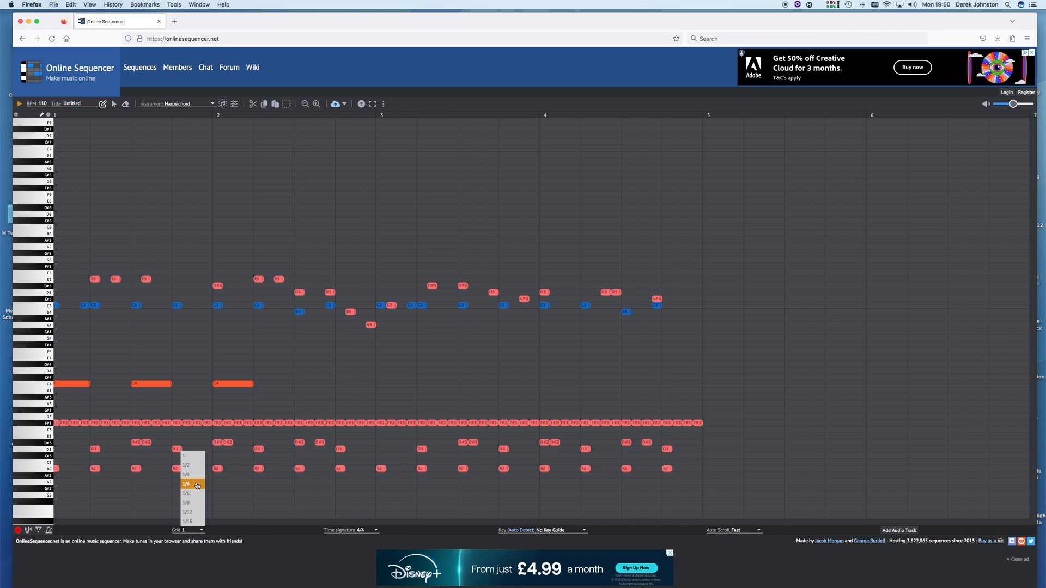
click(265, 388)
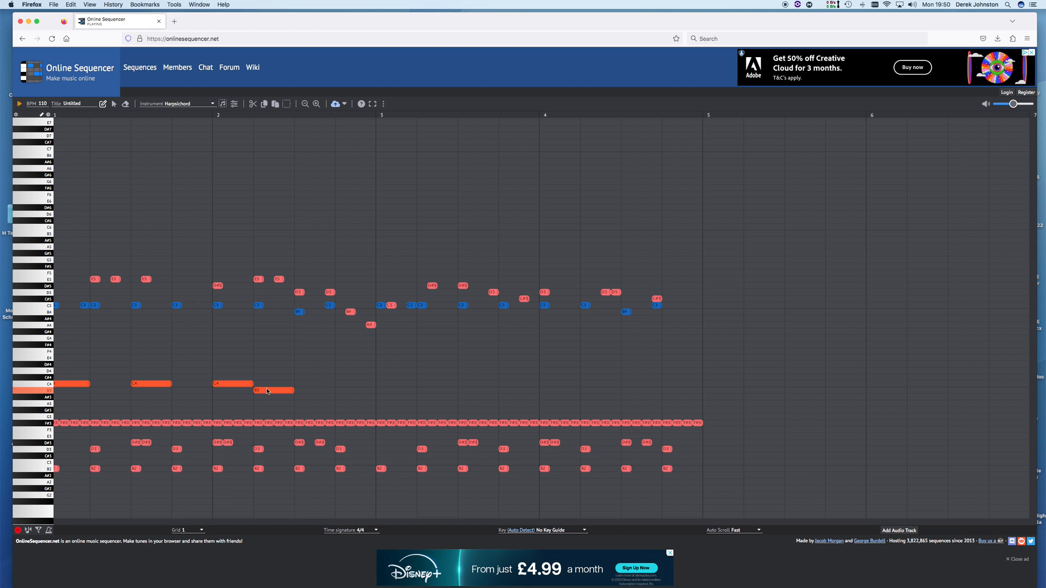
drag(278, 386, 315, 387)
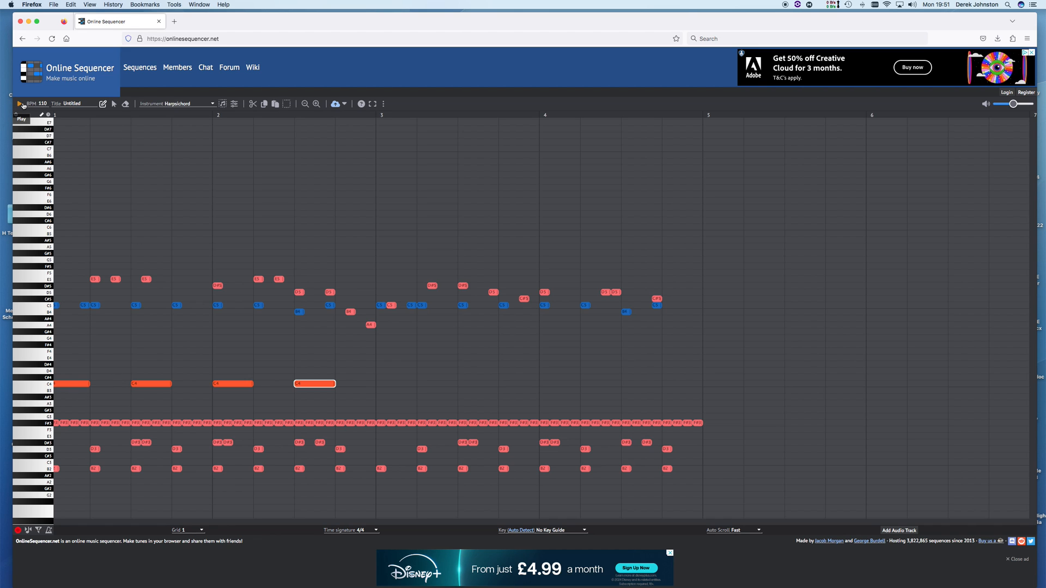
click(20, 105)
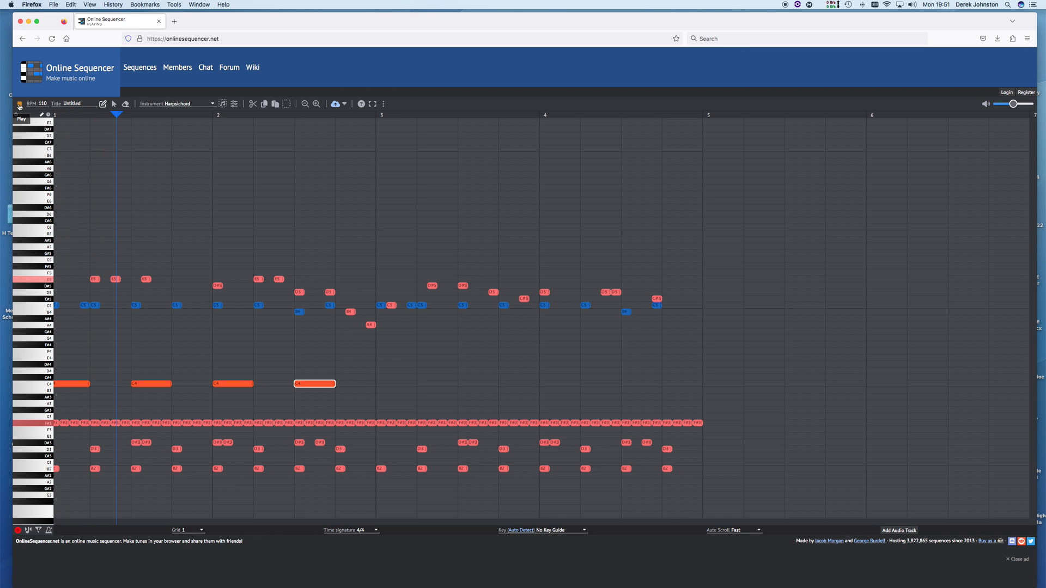
click(19, 106)
click(19, 105)
click(19, 106)
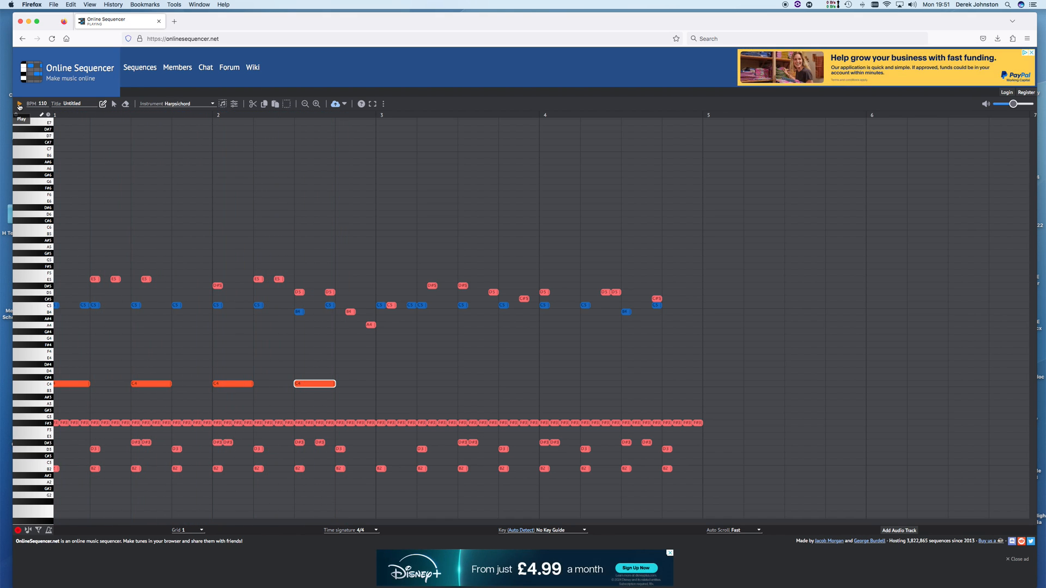
click(19, 105)
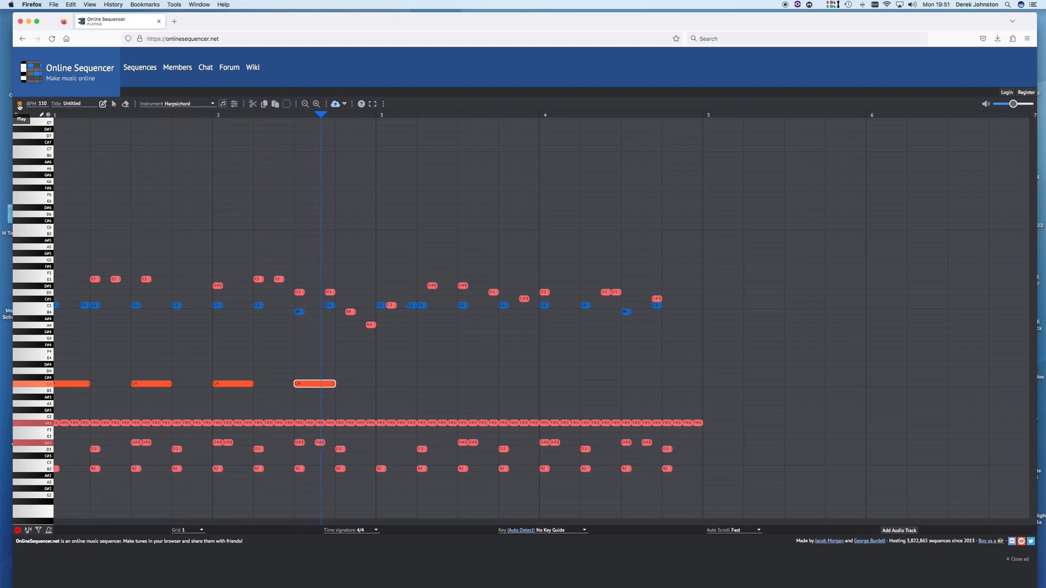
click(19, 105)
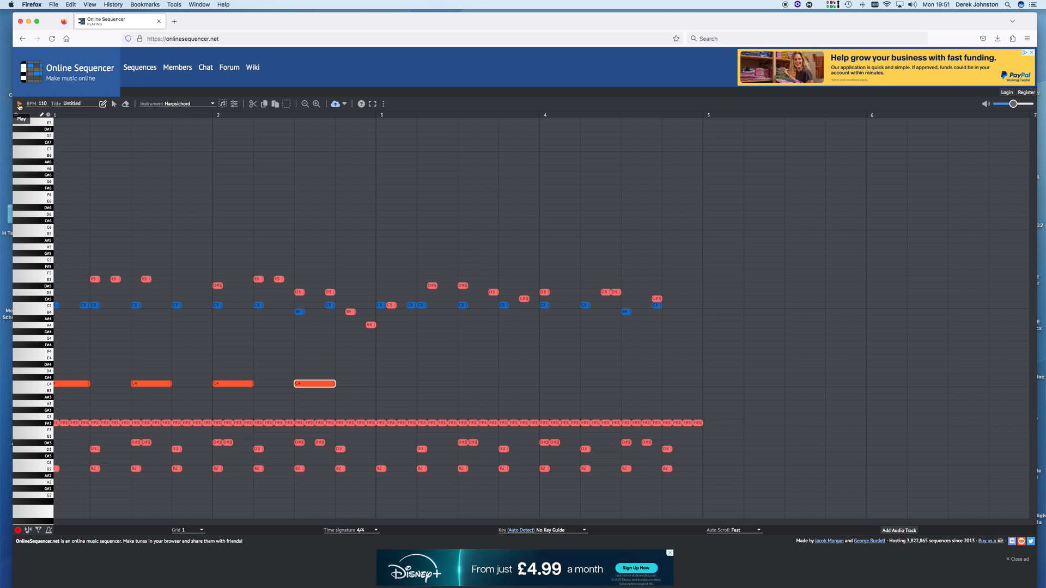
Copy the four Harpsichord C4 notes, paste them into bars 3–4, and play the track
click(73, 385)
shift+click(148, 384)
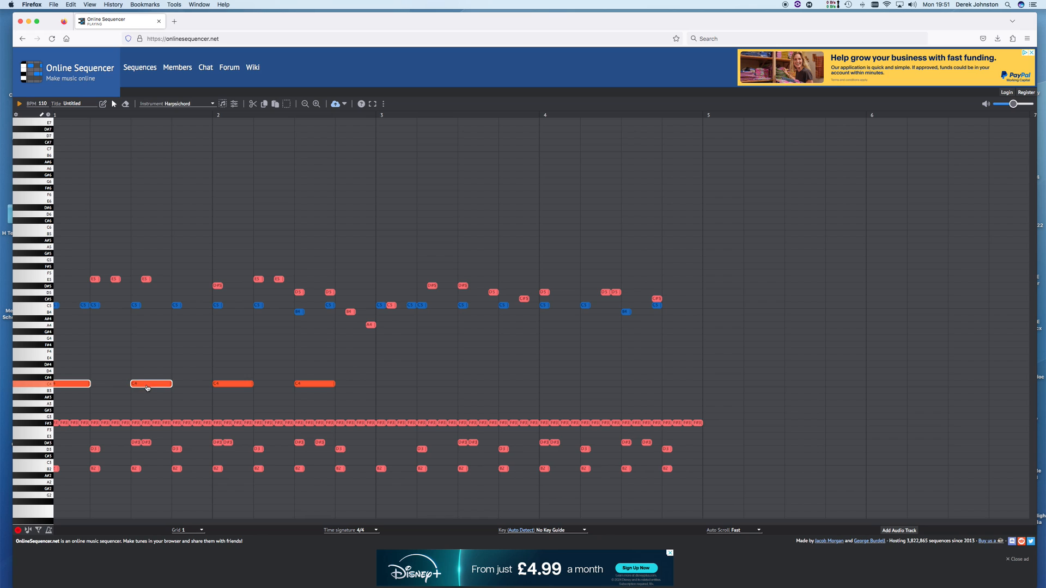
shift+click(226, 384)
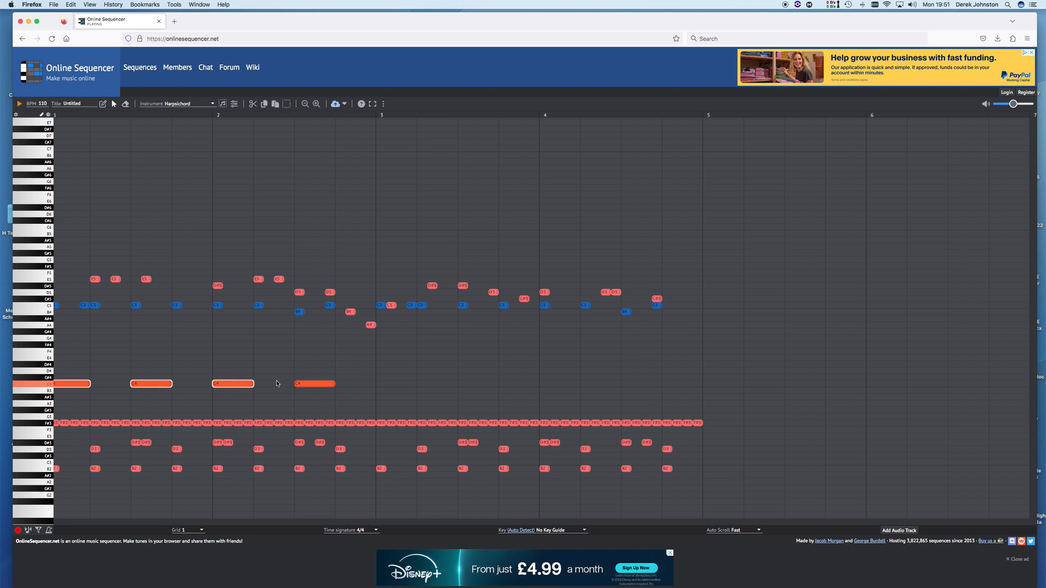
shift+click(315, 385)
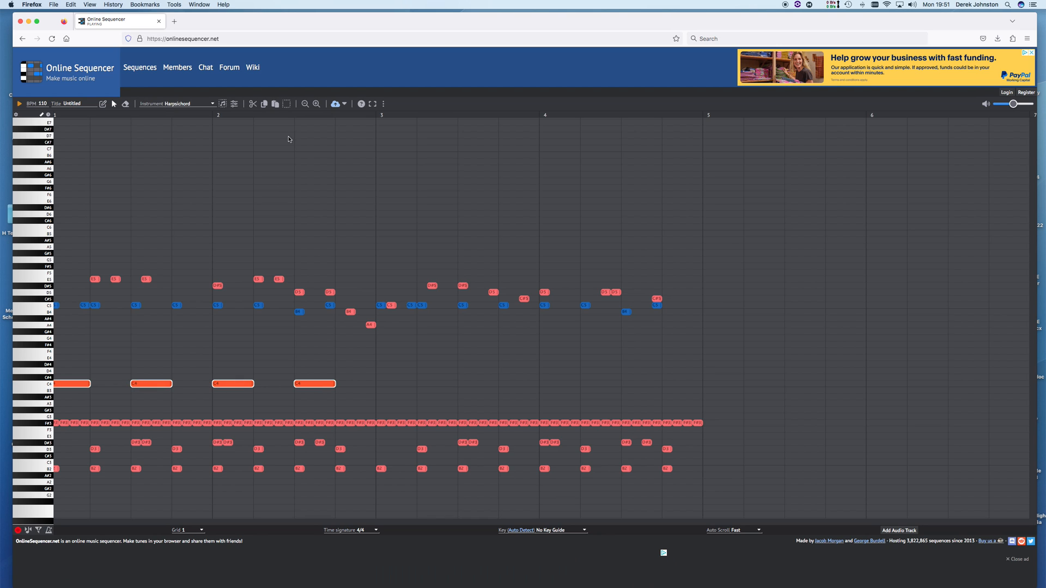
click(264, 104)
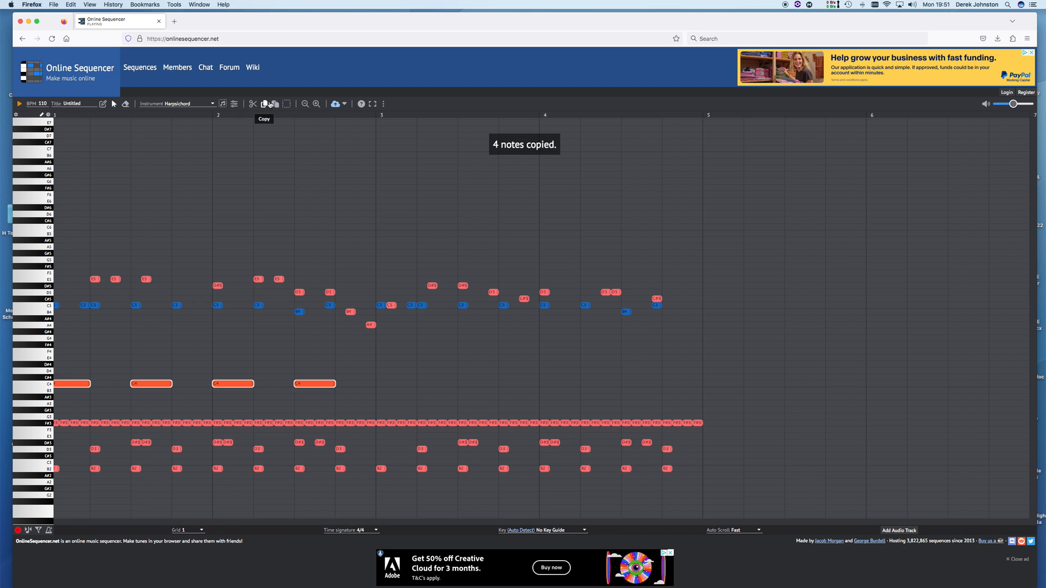
click(278, 104)
drag(70, 387, 402, 391)
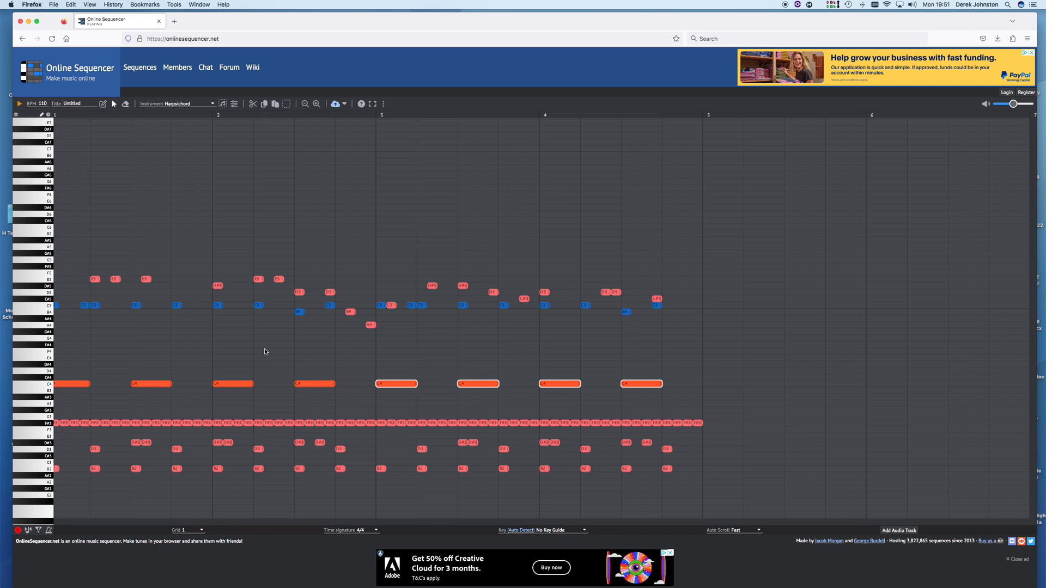
click(20, 103)
Try grid sizes 1/4 and 1 before settling the note grid on 1/2
scroll(717, 264, left, 1)
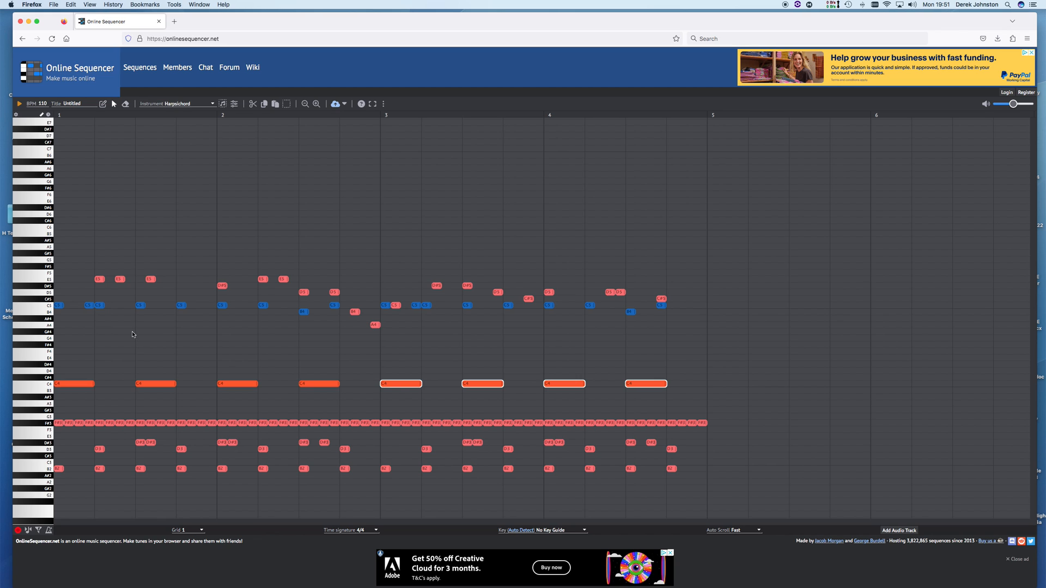
click(202, 531)
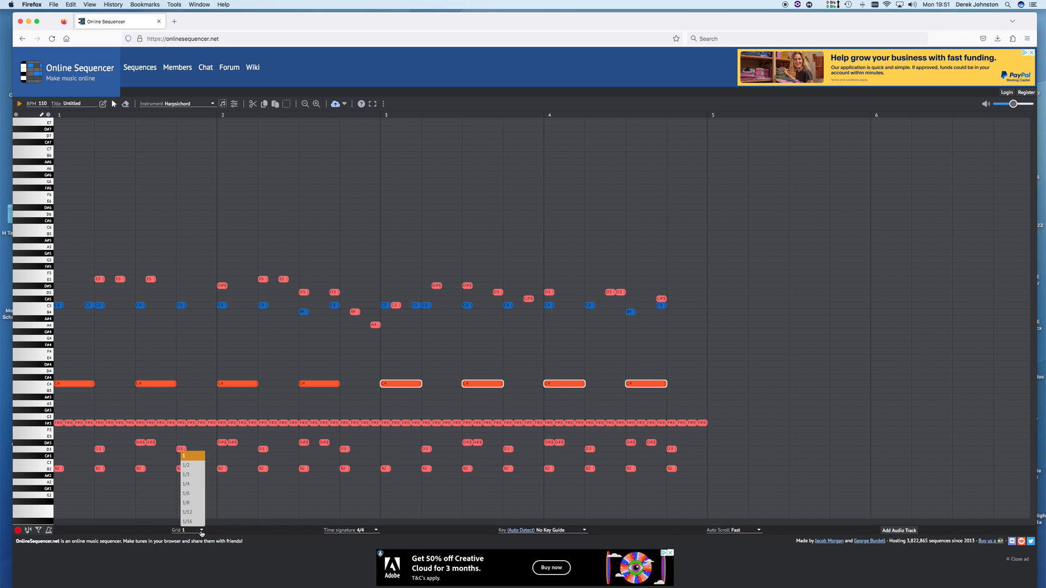
click(199, 487)
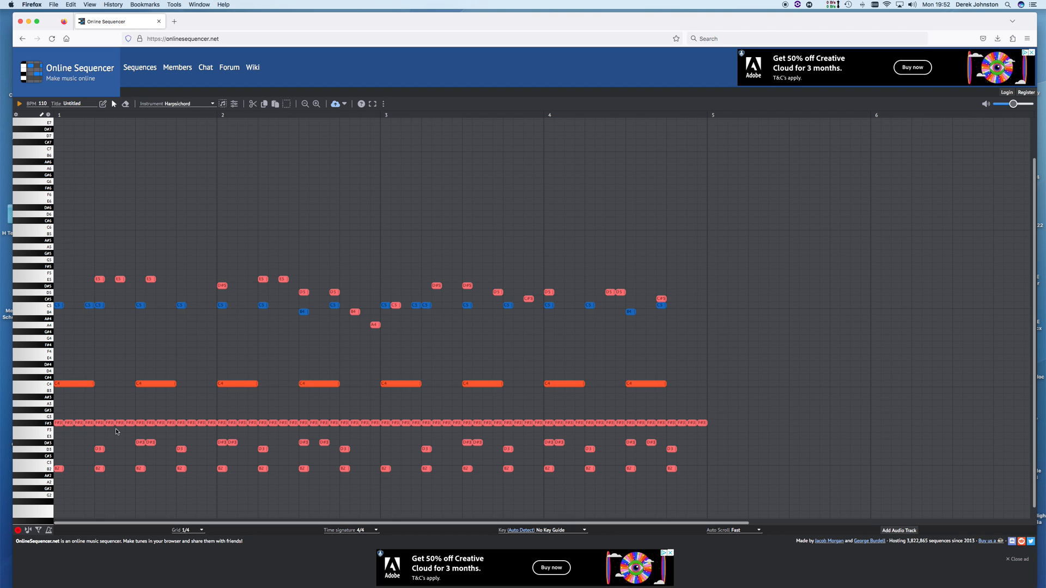
scroll(114, 429, down, 1)
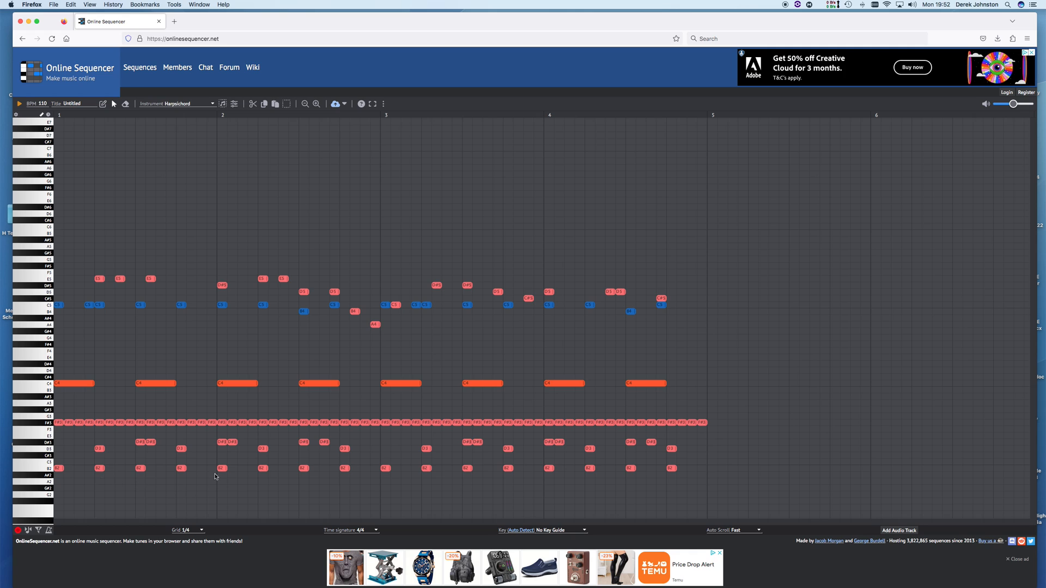
click(200, 531)
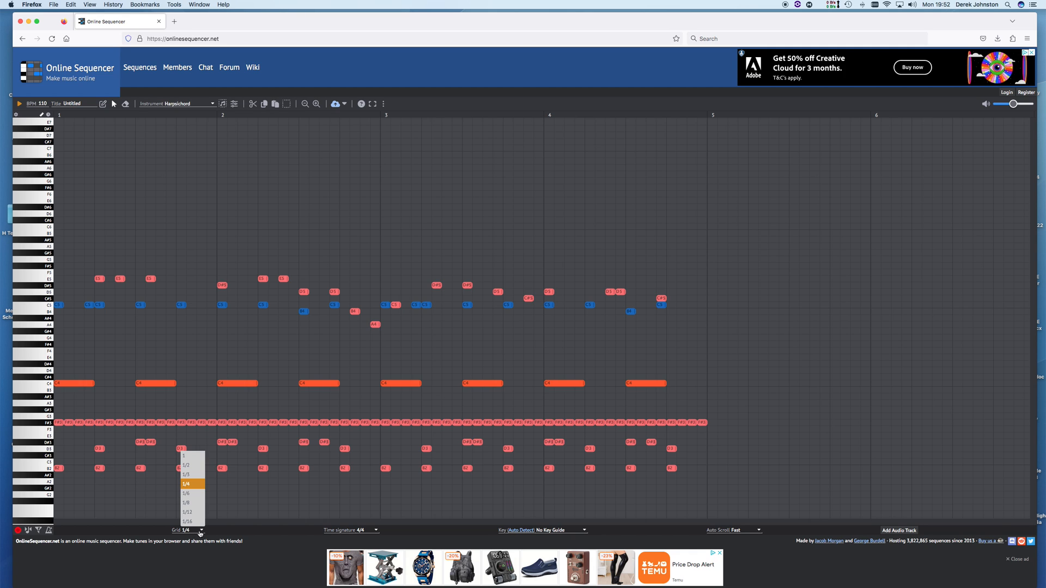
click(192, 456)
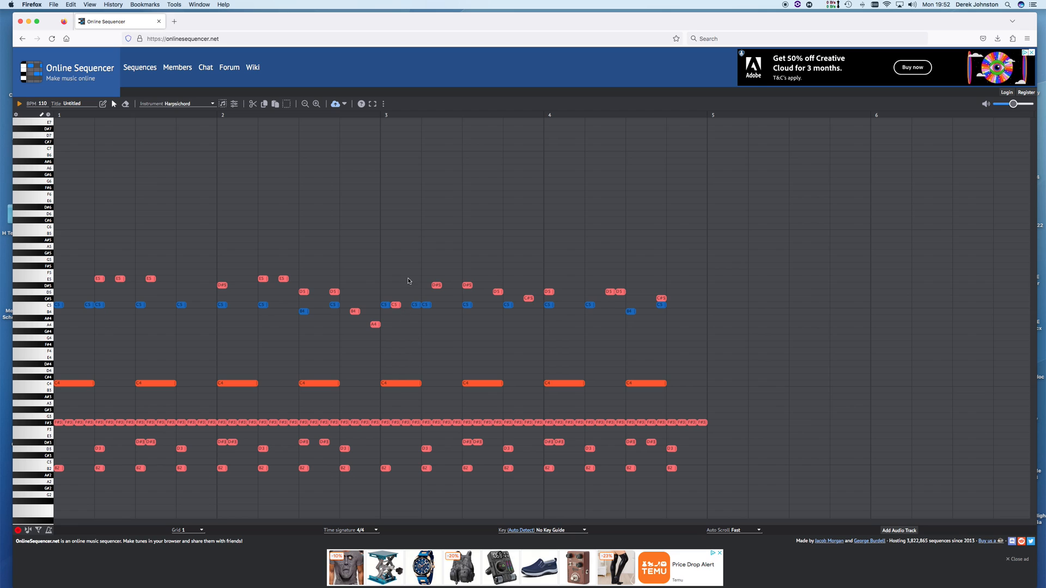
click(191, 531)
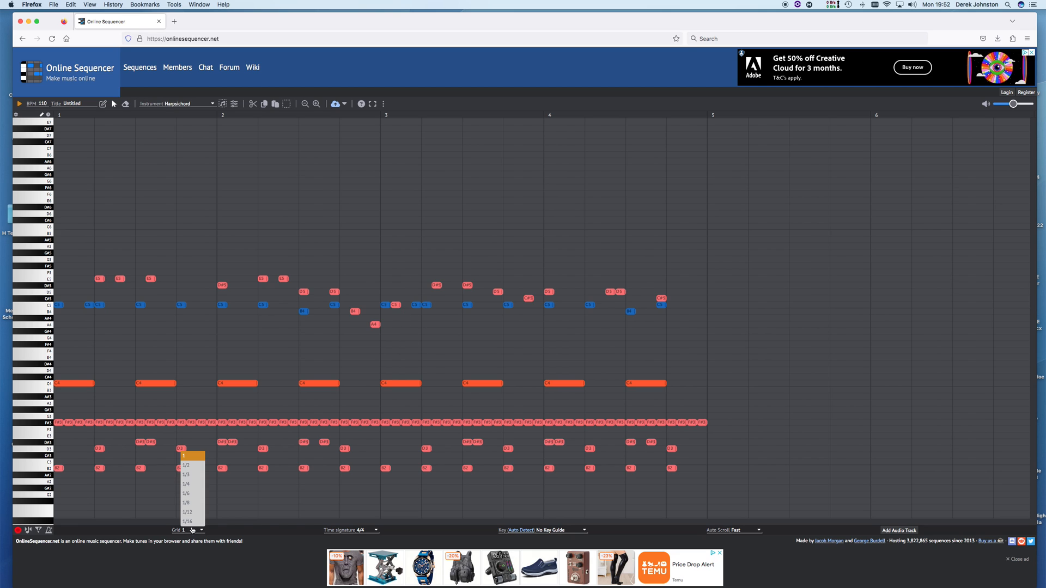
click(191, 467)
scroll(232, 350, down, 1)
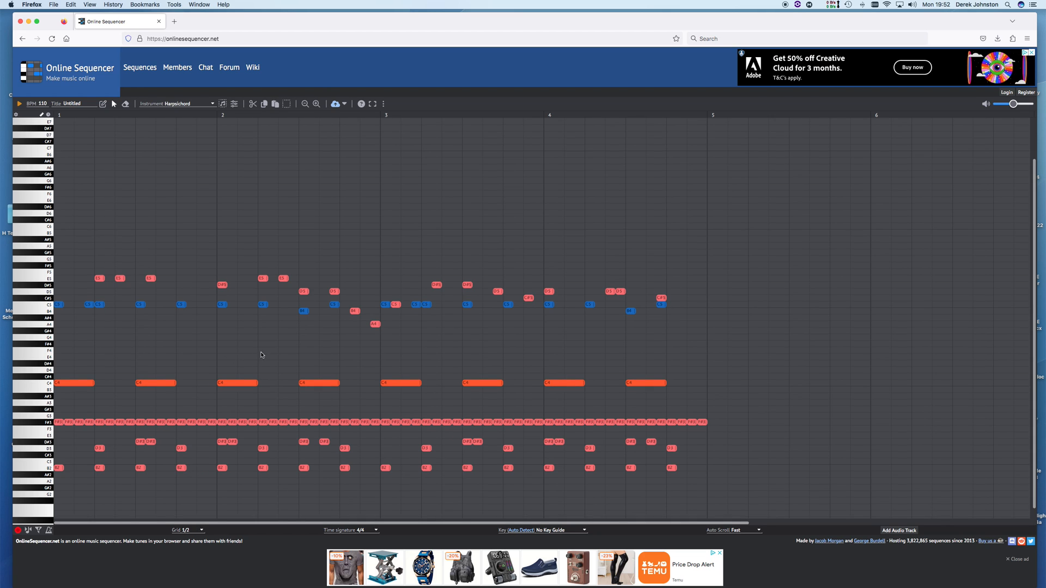
Switch to Music Box and place E6–F6 in bar 2 and F6–E6 in bar 3
click(200, 105)
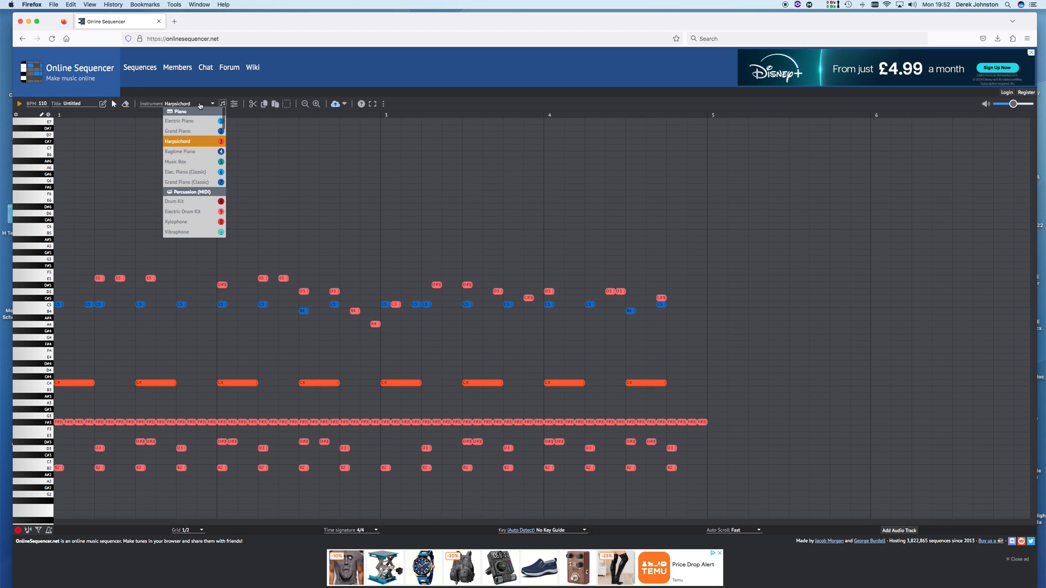
click(185, 163)
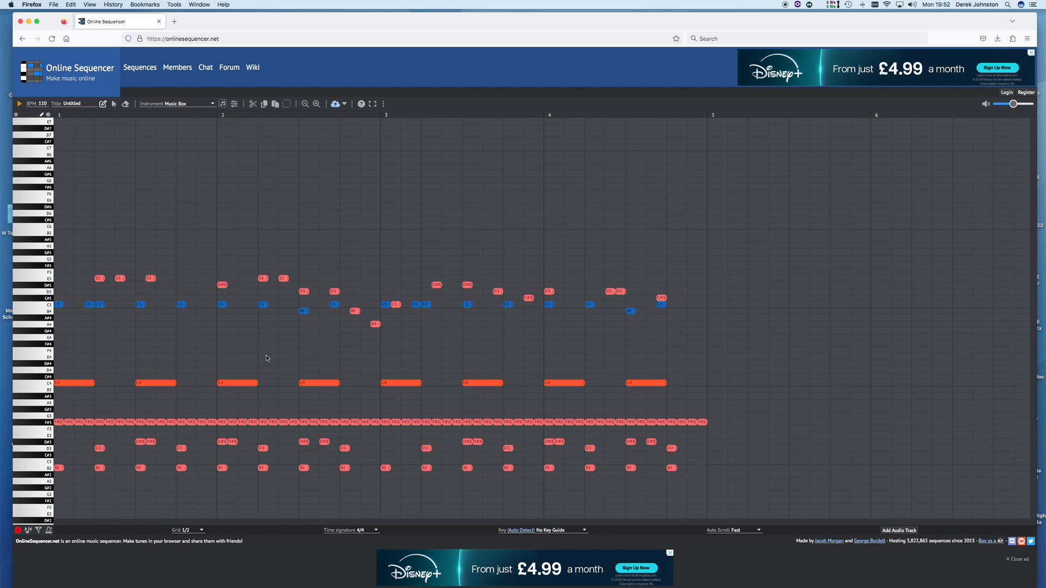
click(350, 200)
click(370, 194)
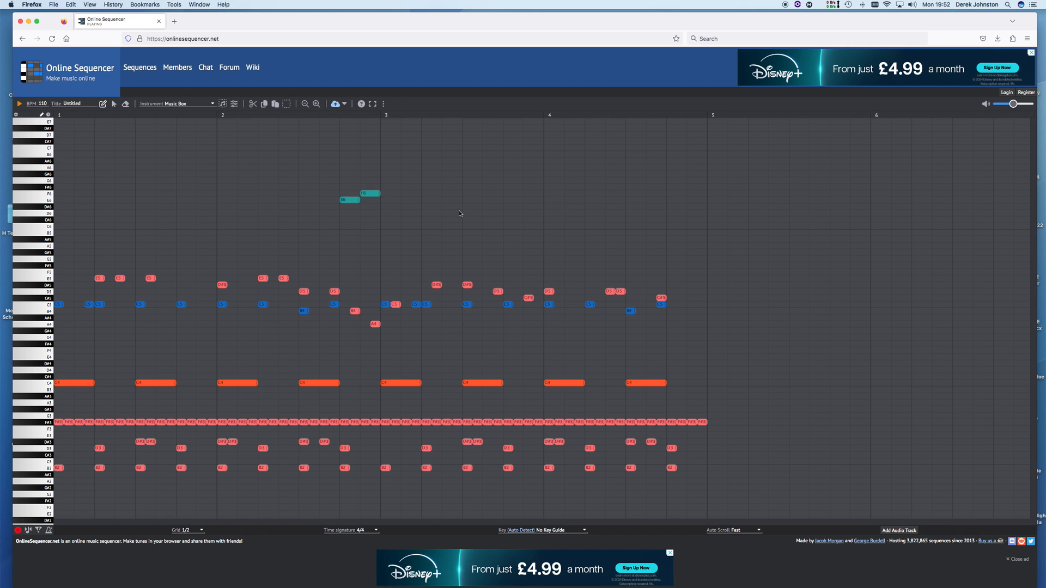
click(514, 193)
click(534, 200)
Add E6, F6, D6 and a closing C6 note in bar 4
click(588, 200)
click(611, 194)
click(670, 213)
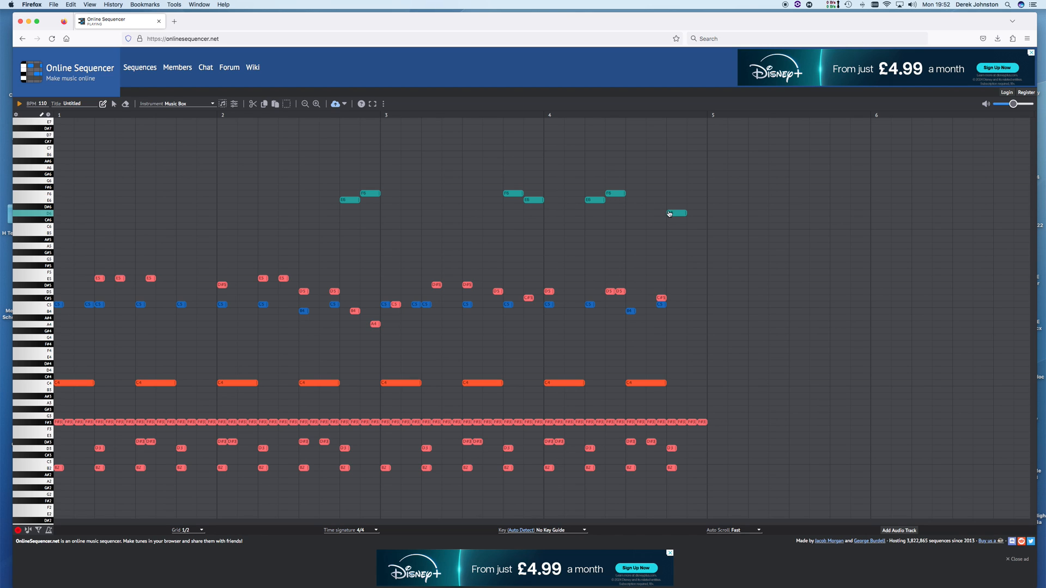
click(695, 220)
drag(696, 223, 699, 229)
scroll(654, 218, down, 1)
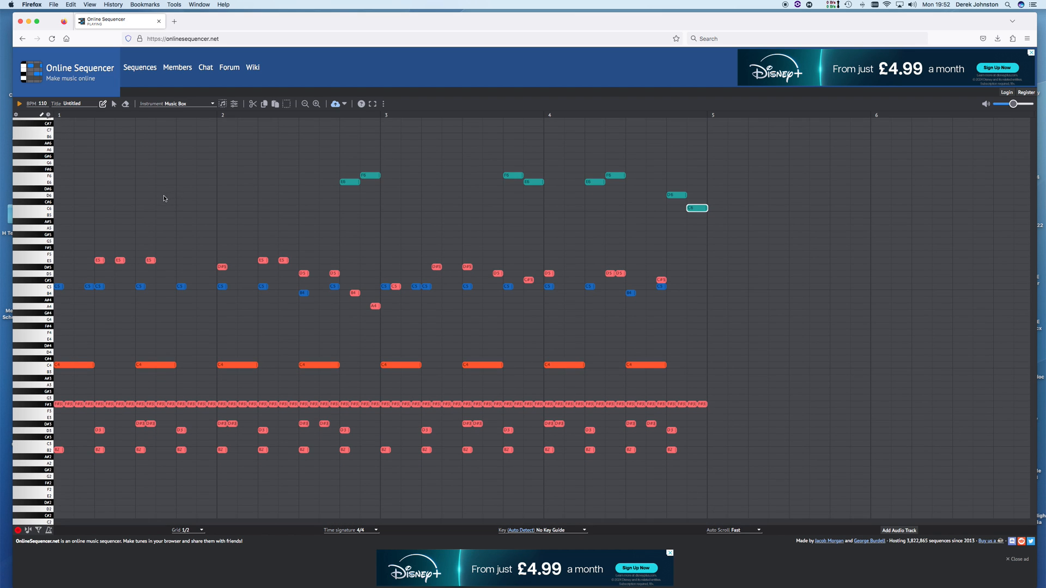
scroll(142, 193, up, 3)
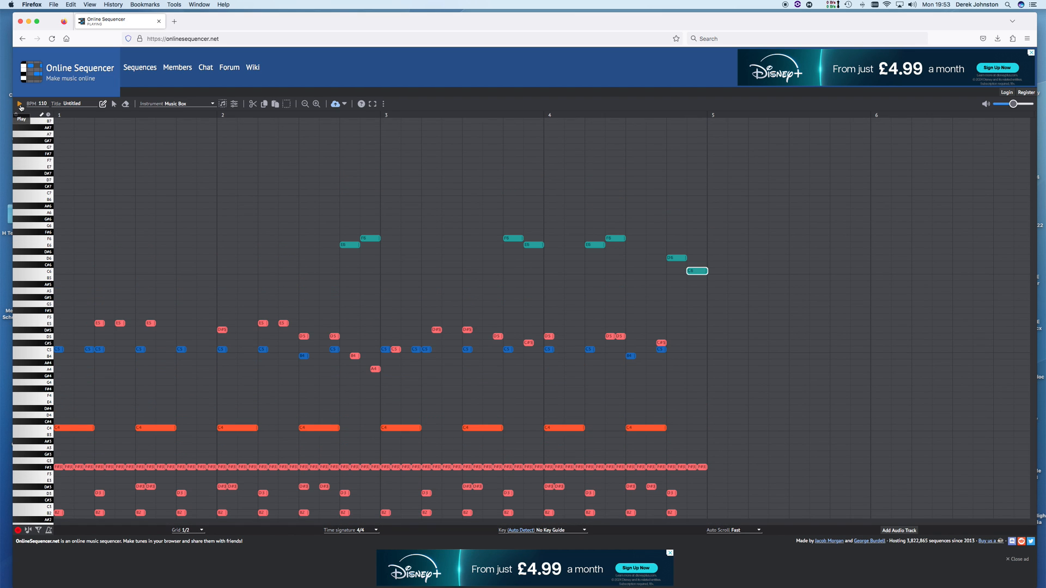
click(21, 104)
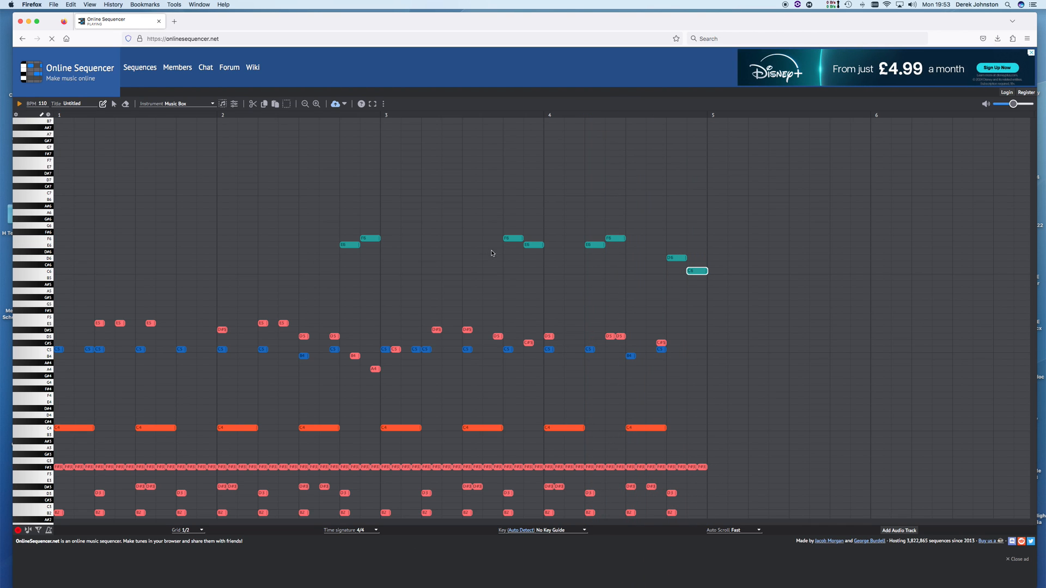
click(19, 105)
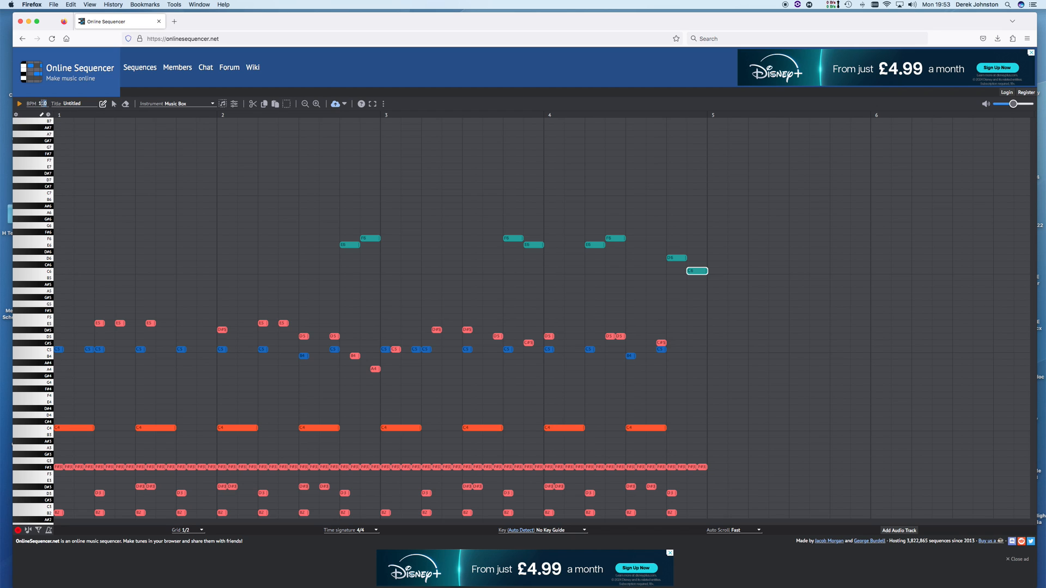
text(25)
click(19, 104)
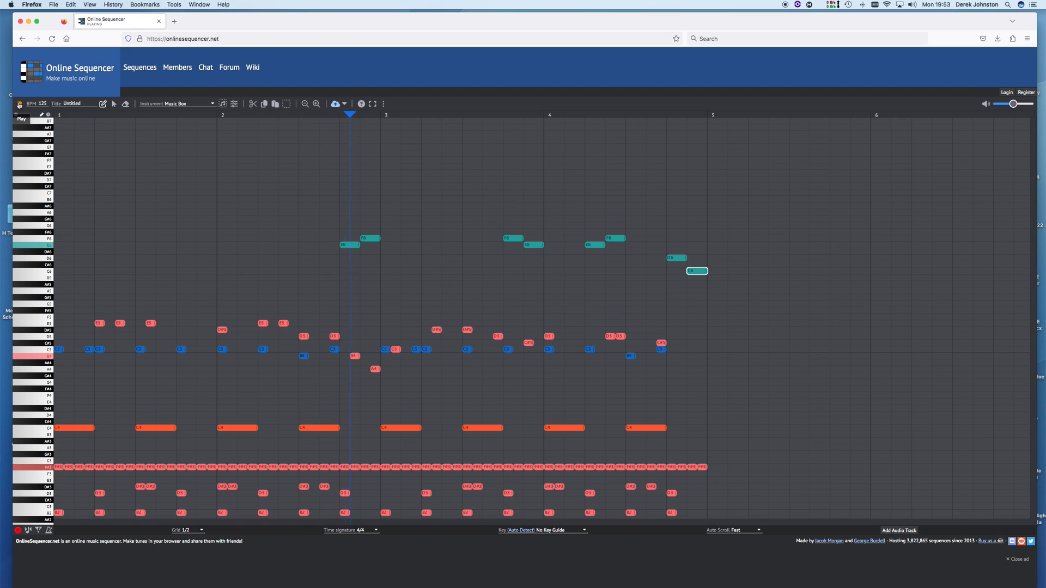
click(21, 104)
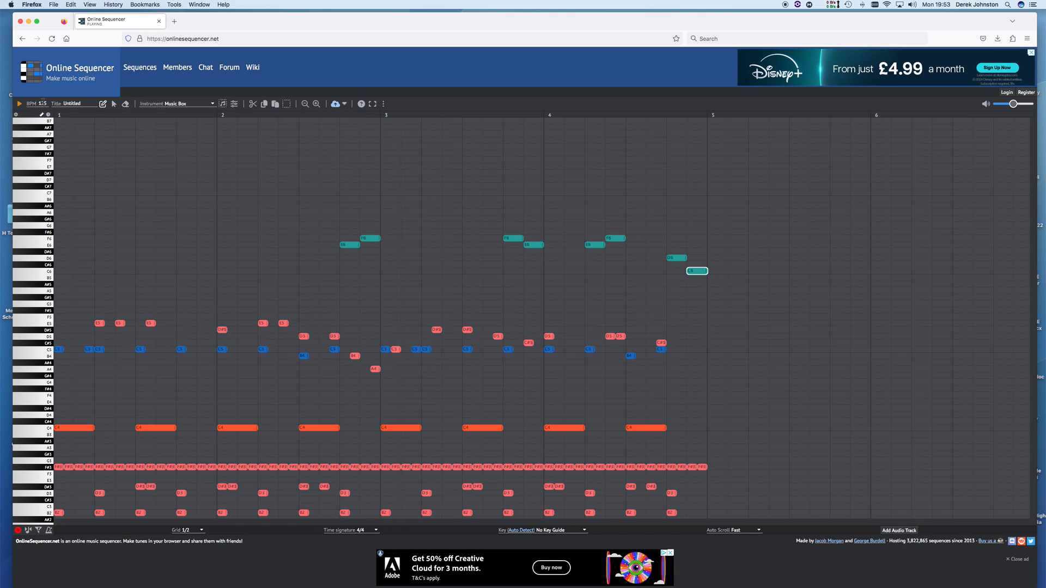
double_click(40, 103)
text(110)
scroll(225, 425, down, 3)
scroll(238, 372, up, 1)
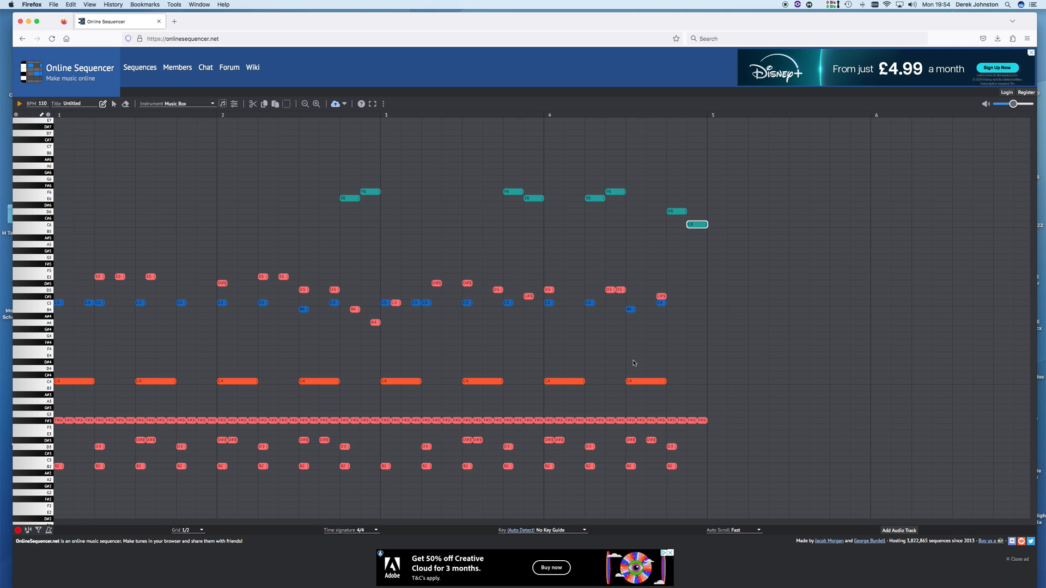
scroll(179, 180, up, 2)
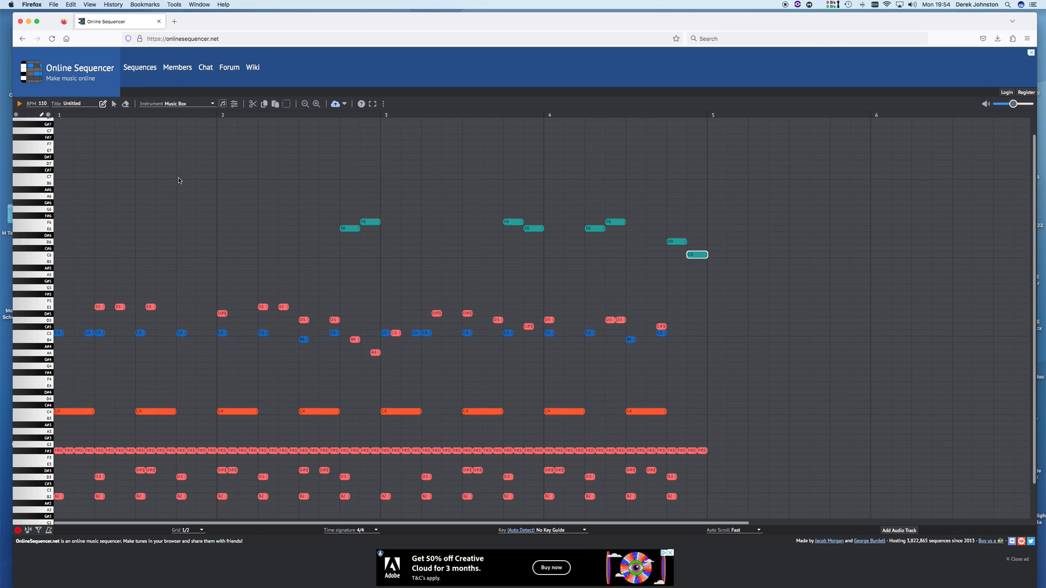
scroll(179, 180, up, 1)
scroll(178, 180, down, 2)
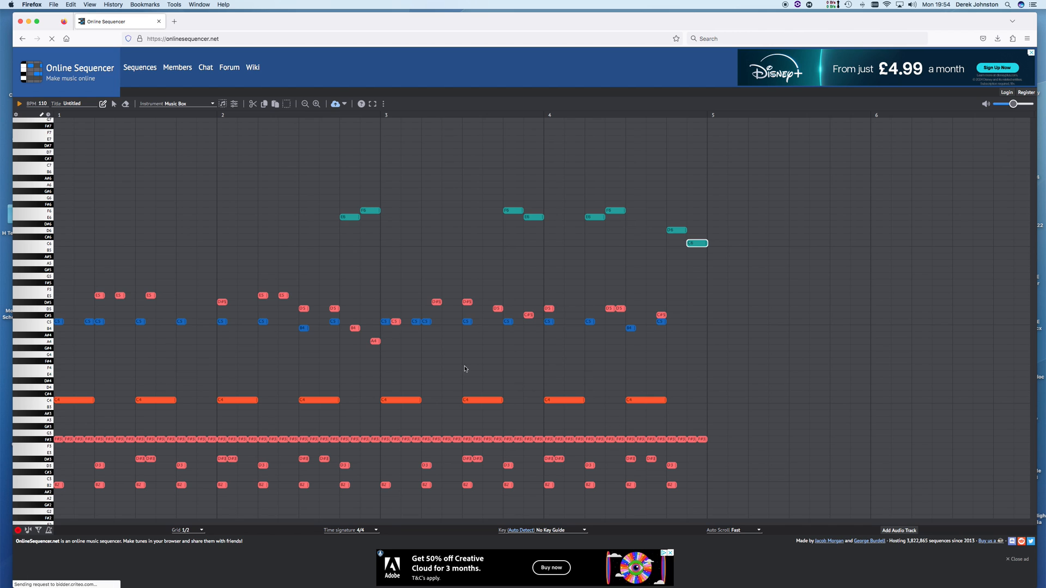
click(19, 105)
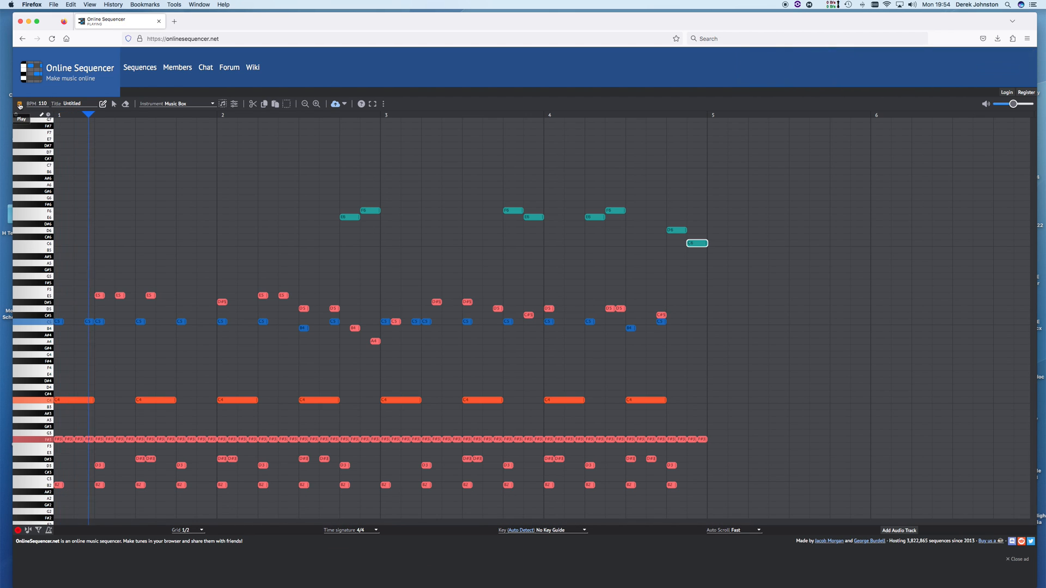